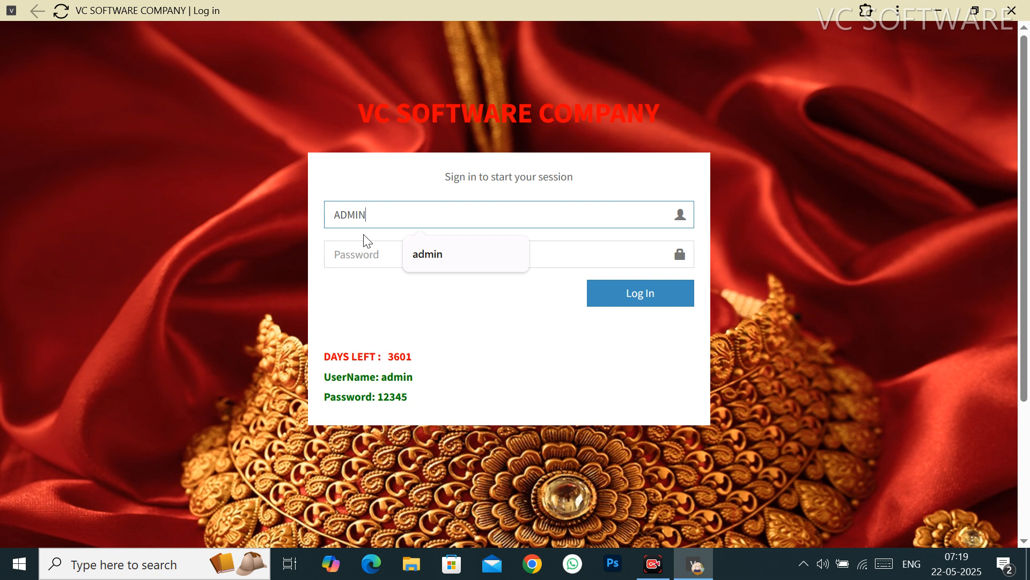
# Step: Log in as the admin user with the account password
pyautogui.click(354, 249)
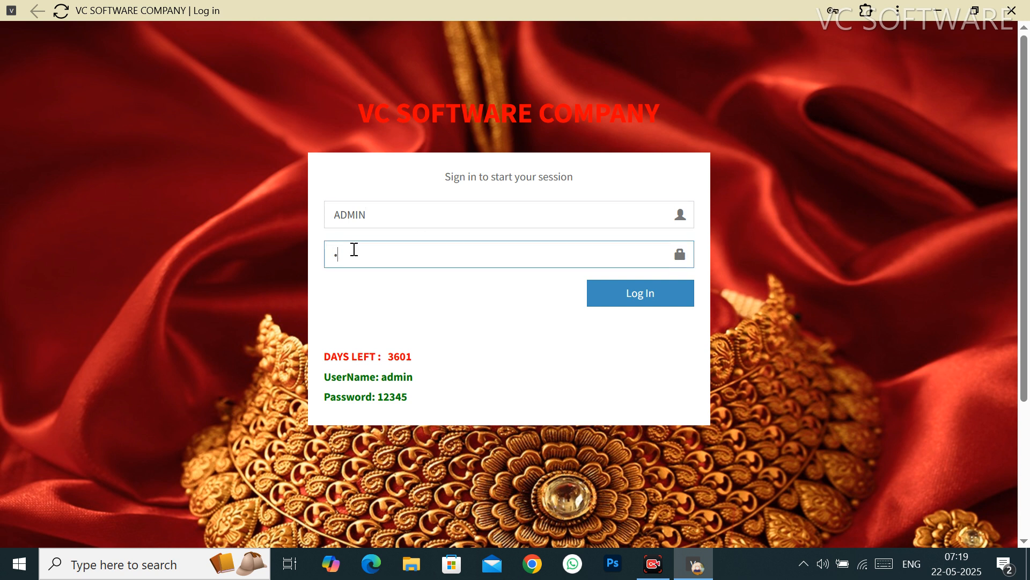
pyautogui.write('12345')
pyautogui.click(646, 295)
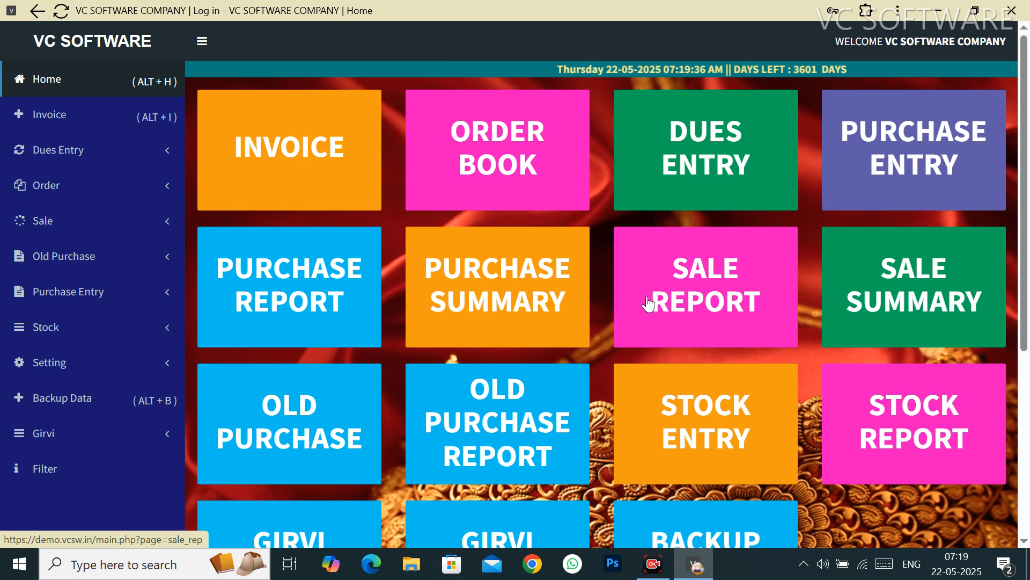
# Step: Open a new invoice form, number 4, from the dashboard's INVOICE tile
pyautogui.scroll(-5, 648, 304)
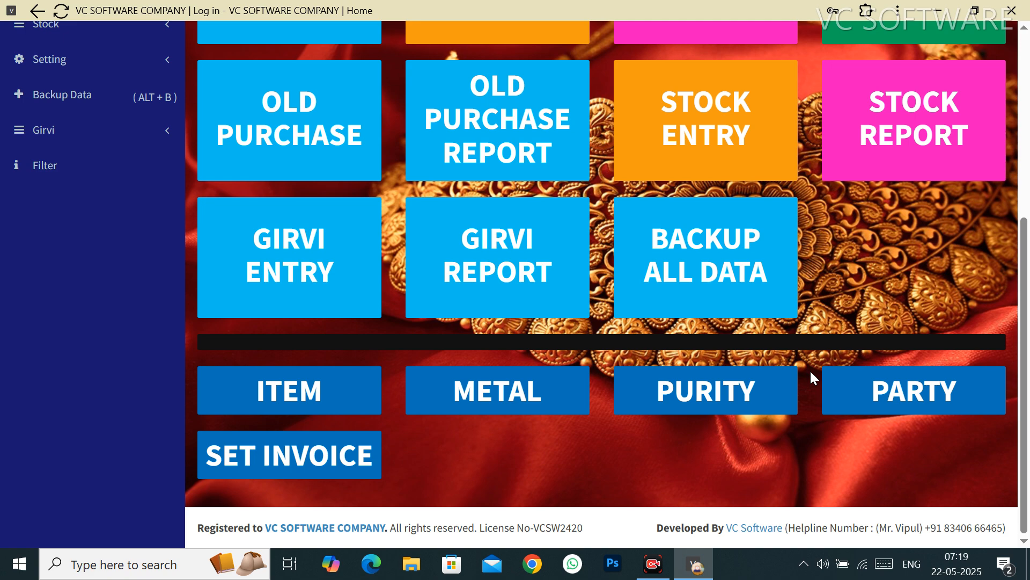
pyautogui.scroll(5, 809, 369)
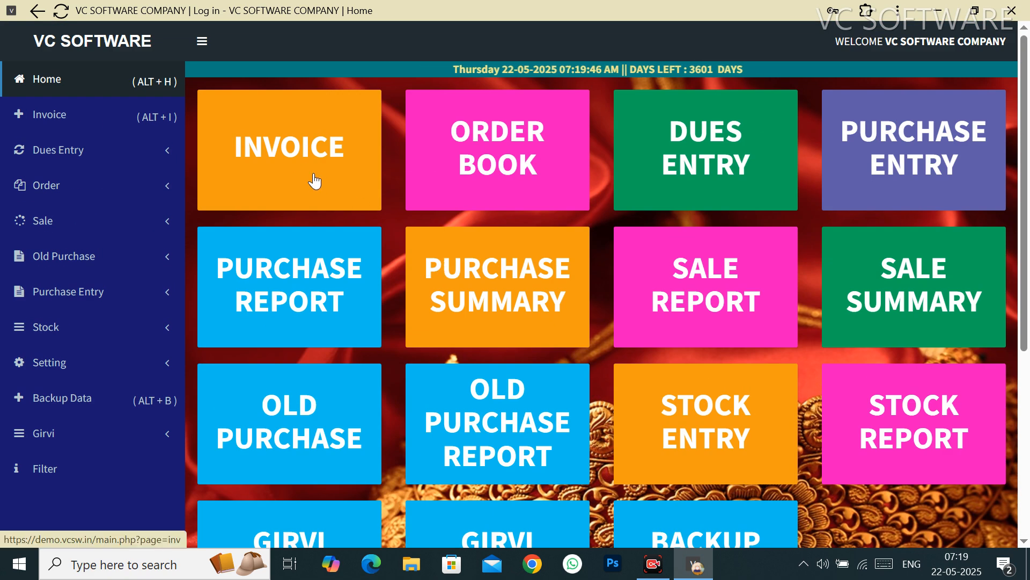
pyautogui.click(299, 163)
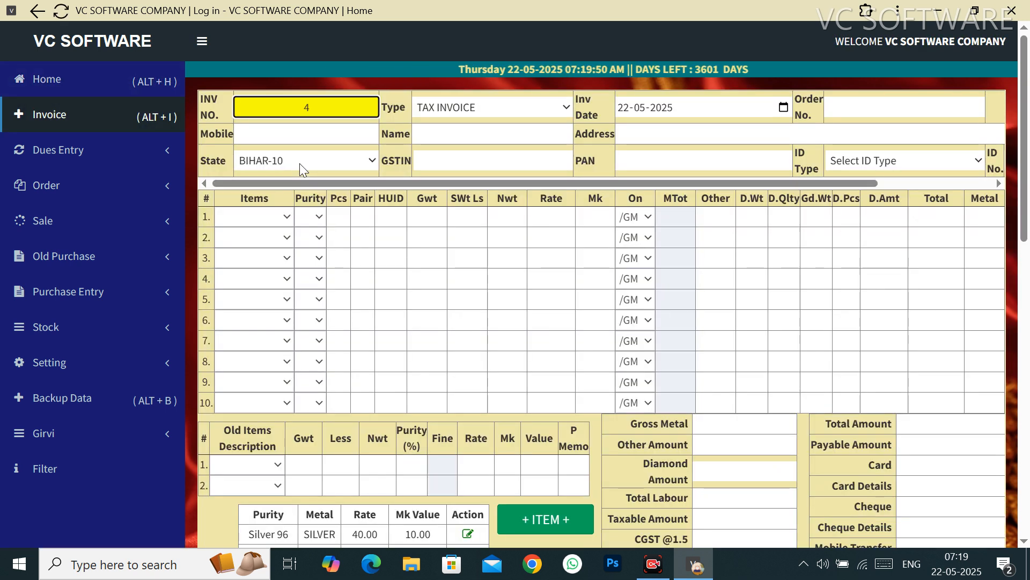
pyautogui.click(514, 112)
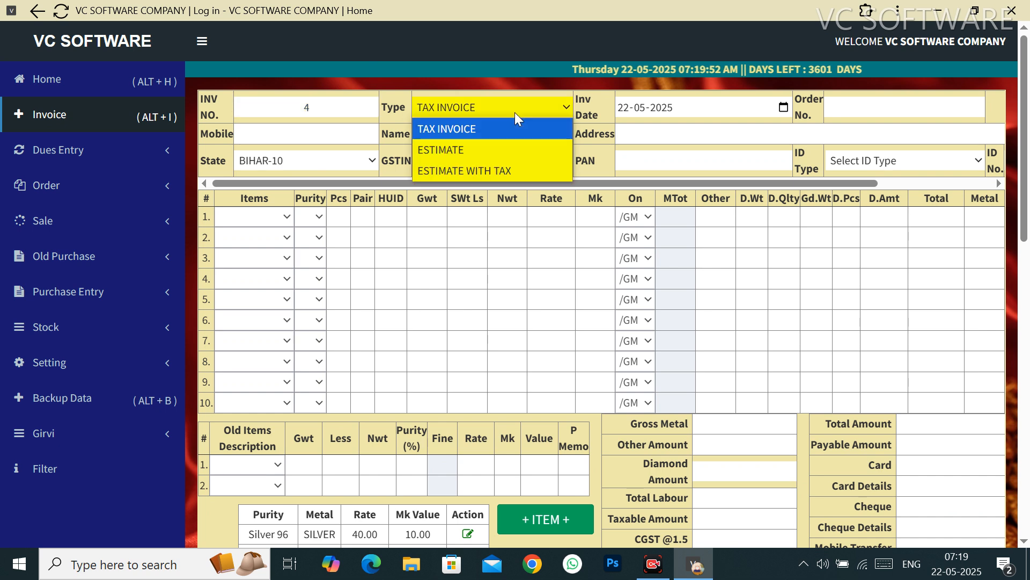
pyautogui.click(514, 111)
pyautogui.click(514, 112)
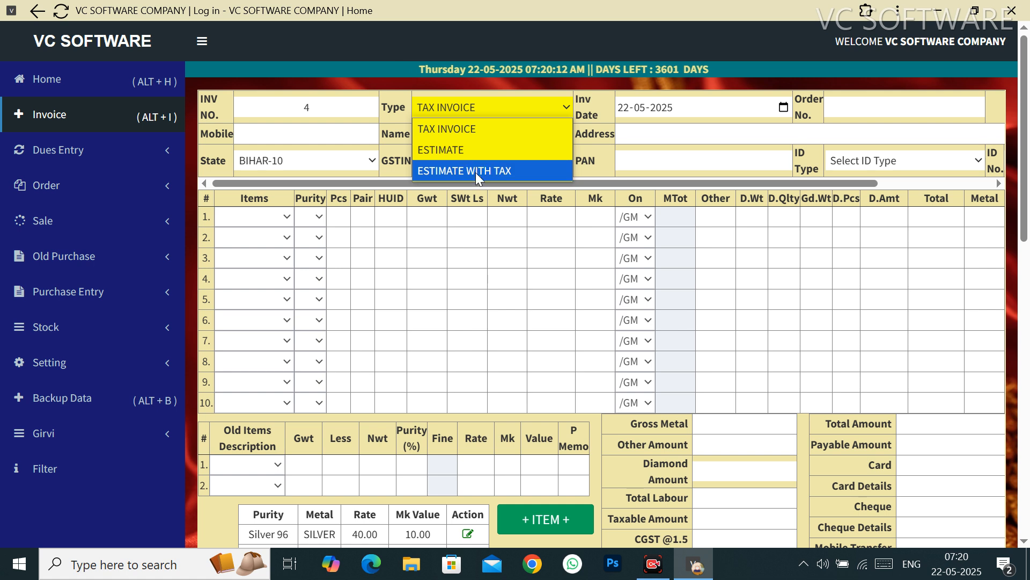
pyautogui.click(651, 136)
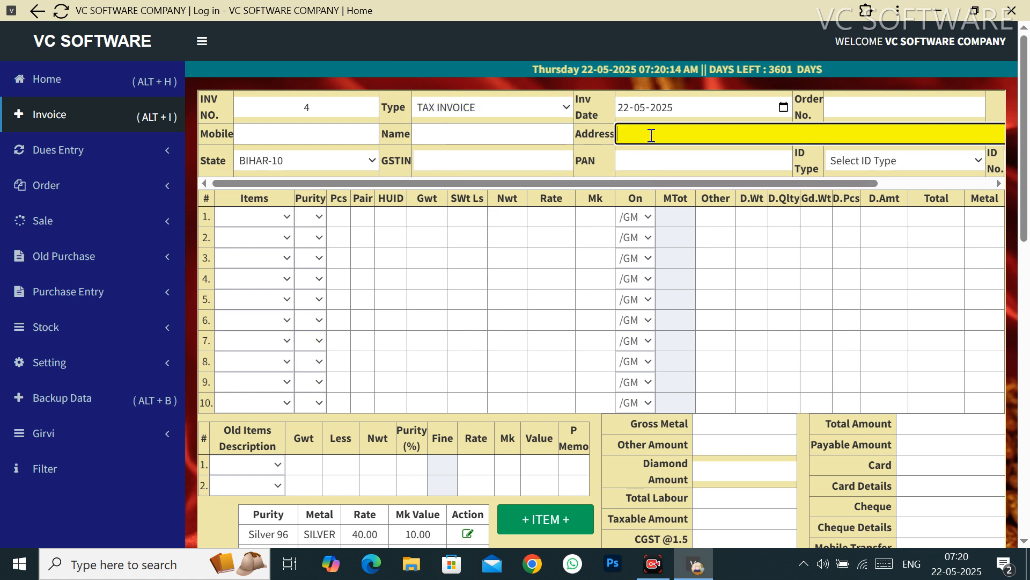
# Step: Enter the customer's mobile number and verify the auto-filled name and address
pyautogui.click(336, 133)
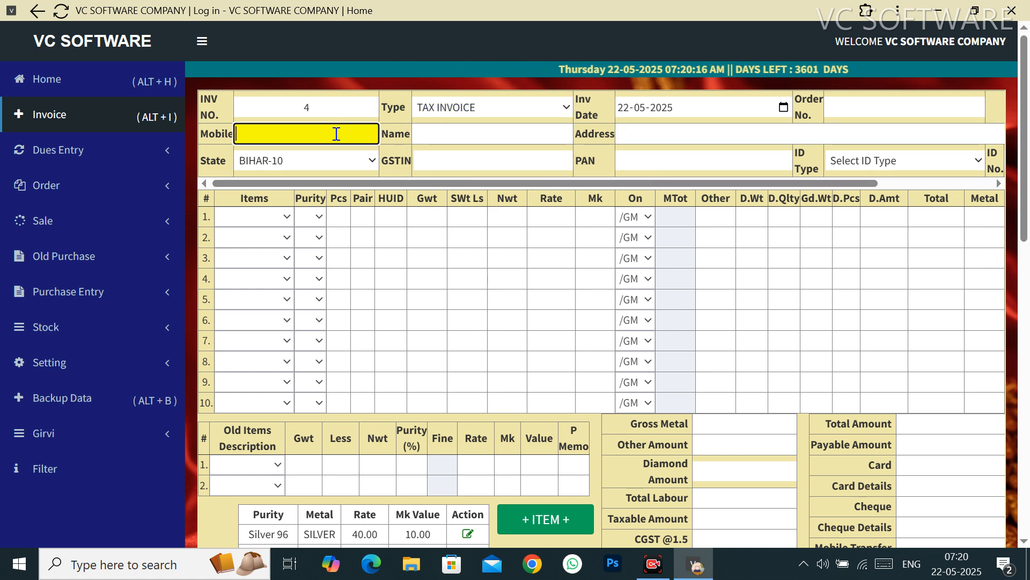
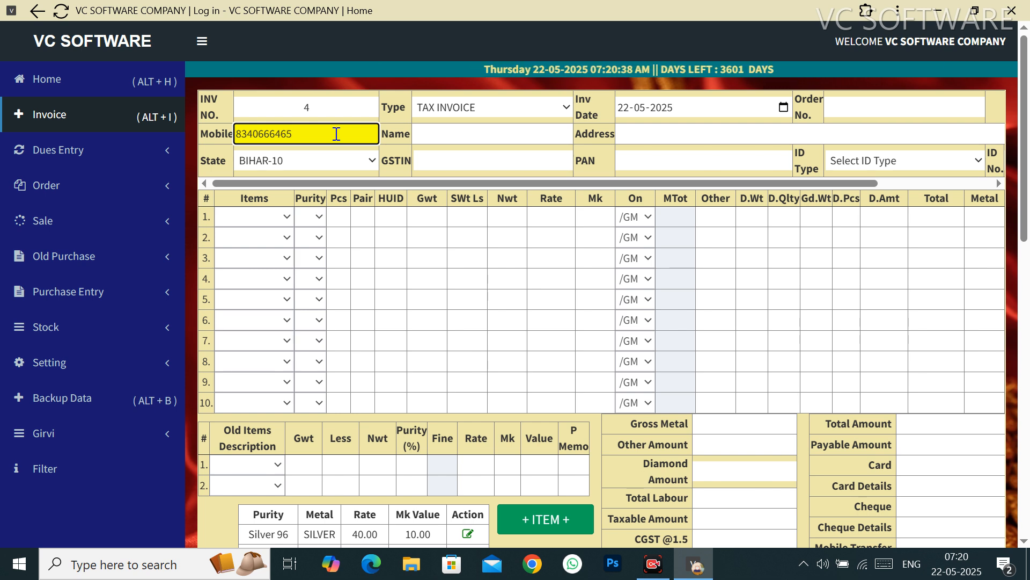
pyautogui.press('Tab')
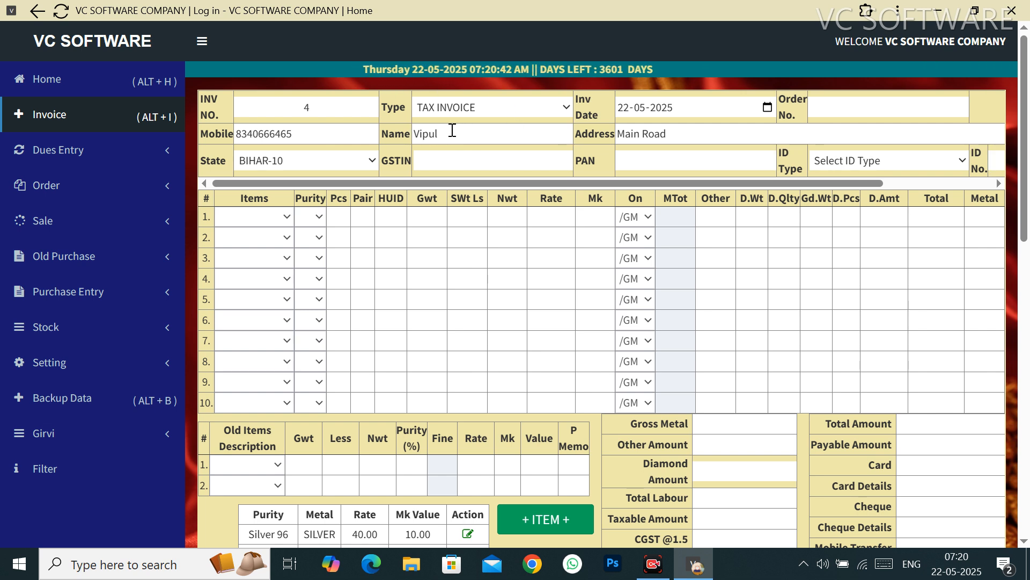
pyautogui.click(707, 134)
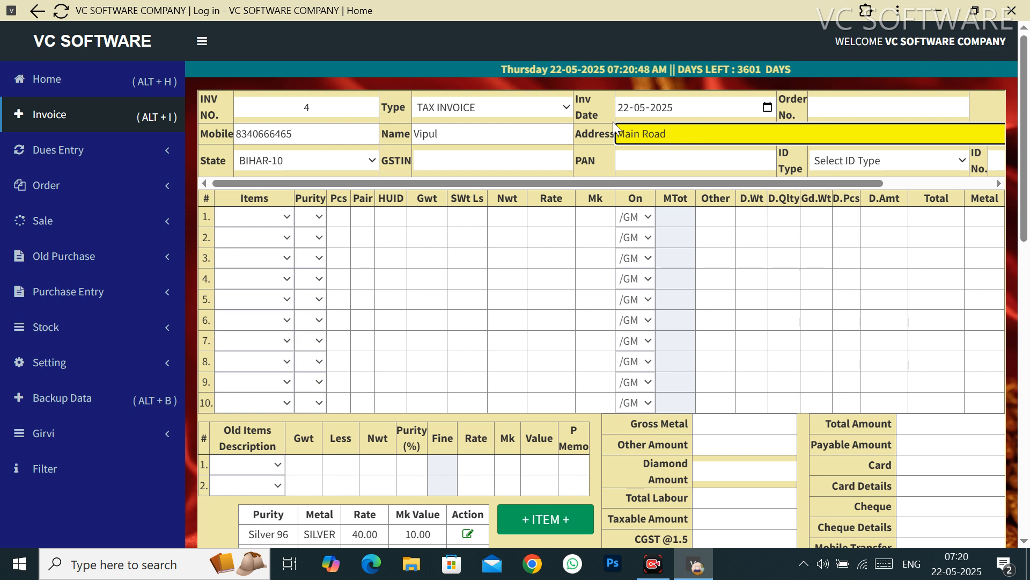
pyautogui.click(367, 128)
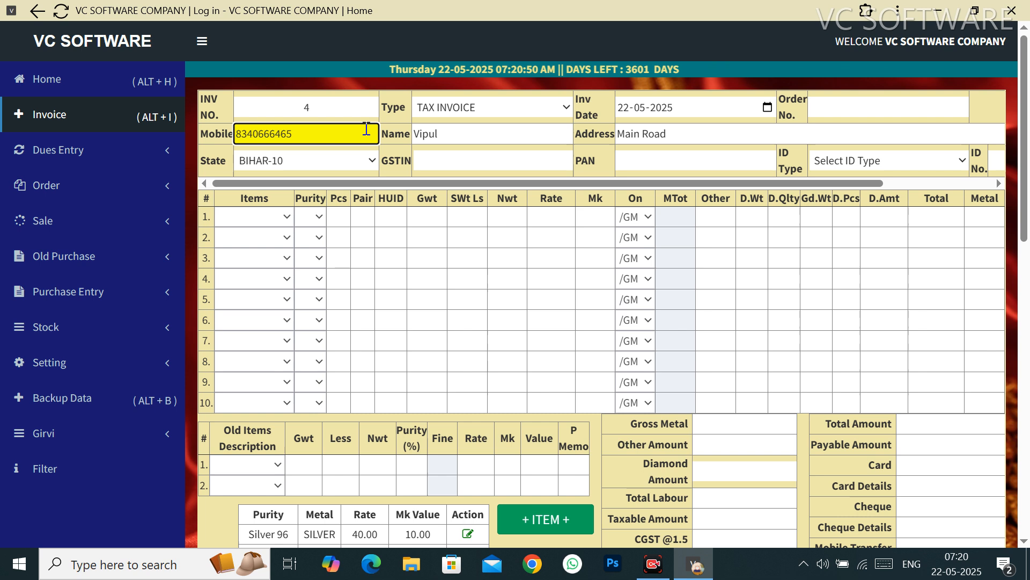
pyautogui.click(468, 128)
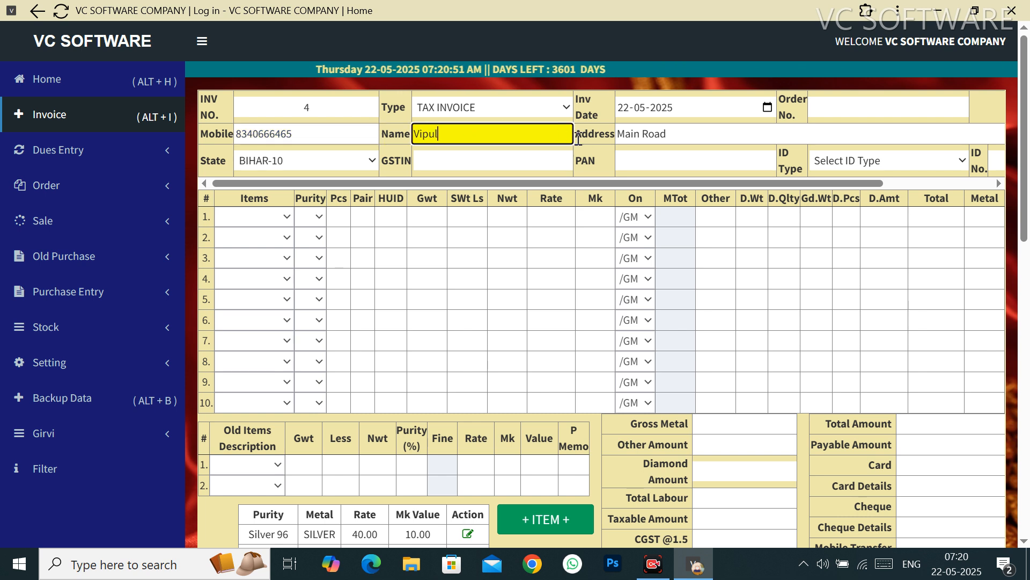
pyautogui.click(674, 132)
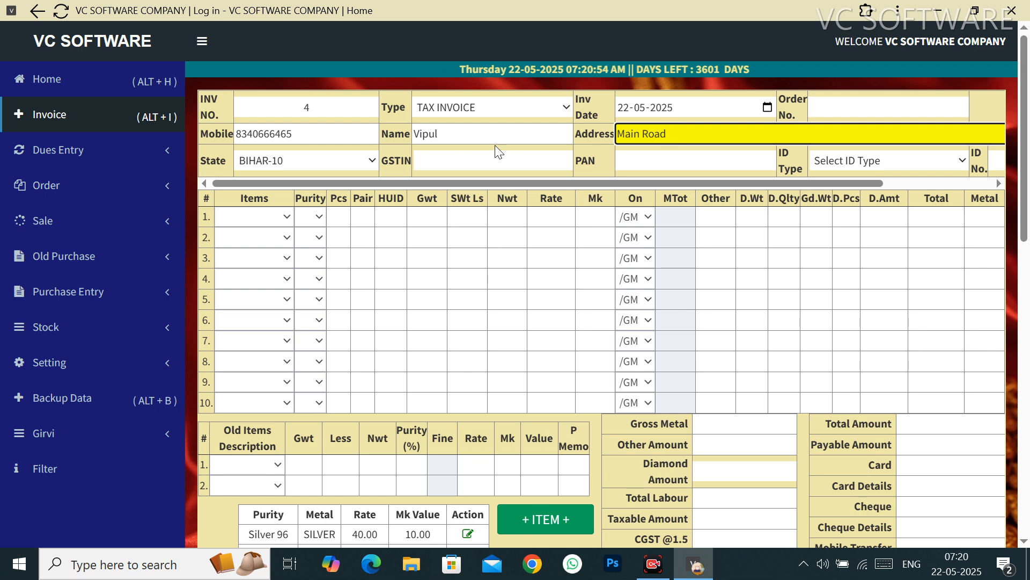
pyautogui.click(271, 223)
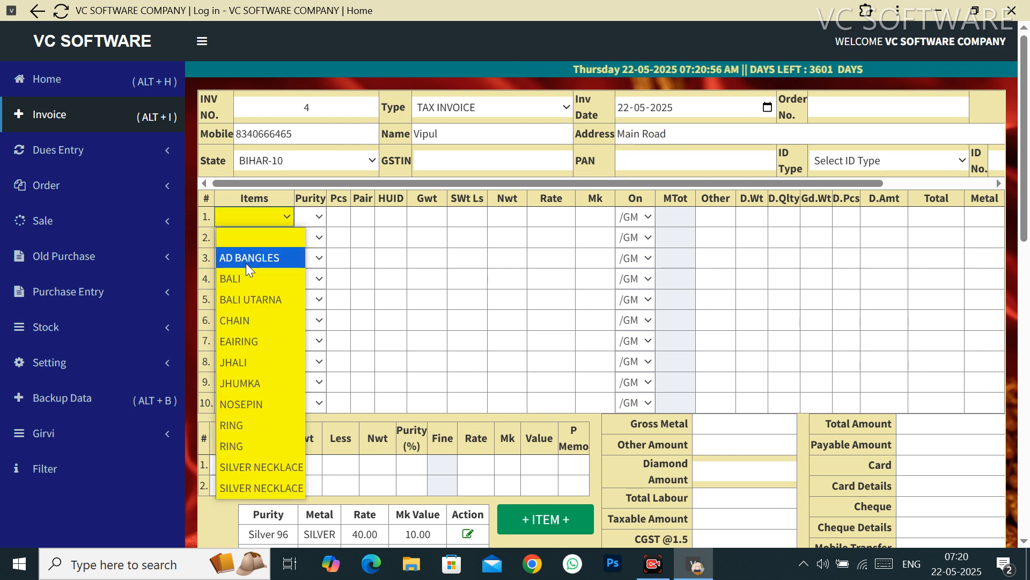
# Step: Fill row 1 as a GOLD 750 CHAIN, 1 piece, 5 g gross and net weight
pyautogui.click(237, 321)
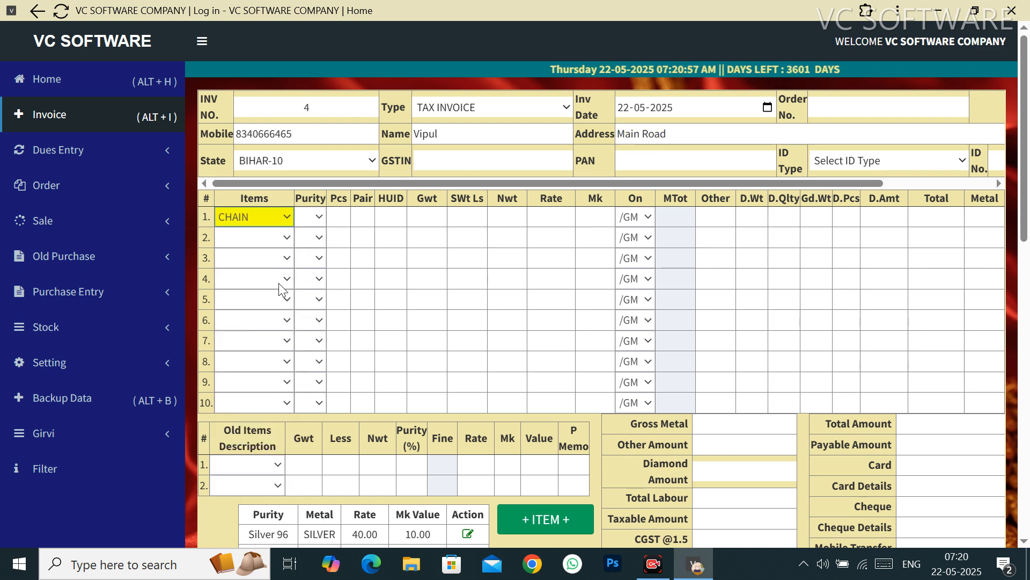
pyautogui.click(315, 221)
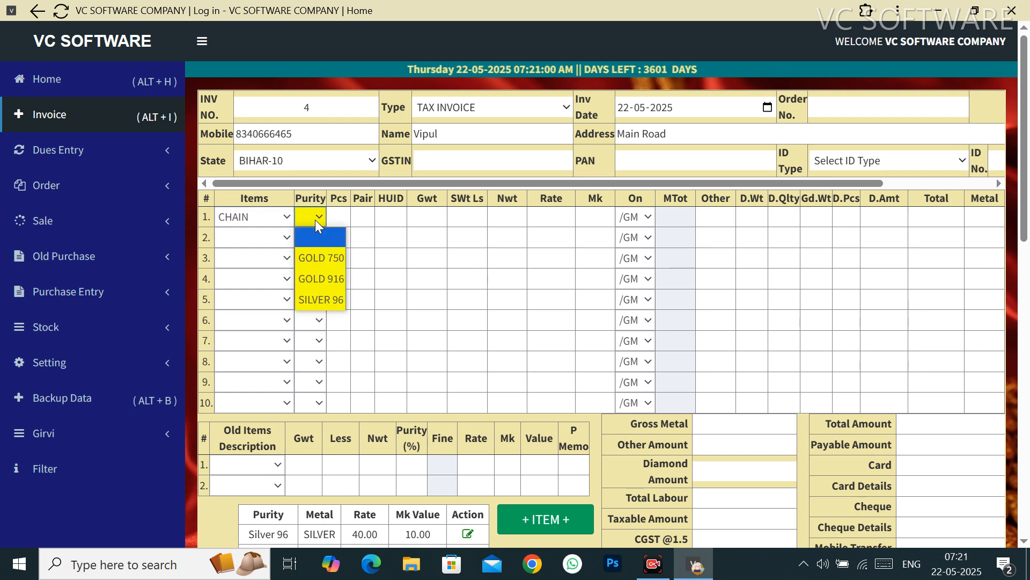
pyautogui.click(321, 258)
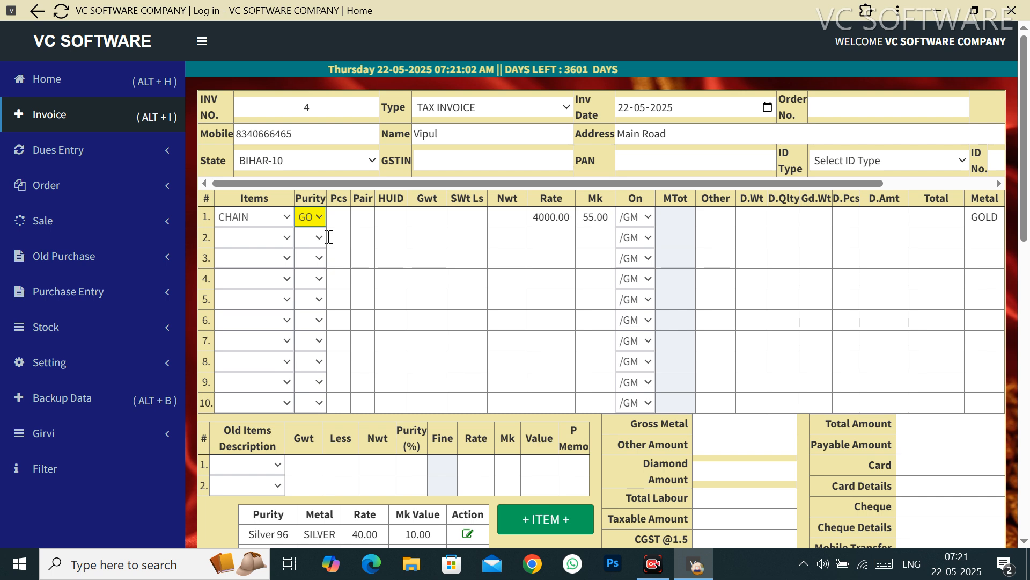
pyautogui.click(340, 213)
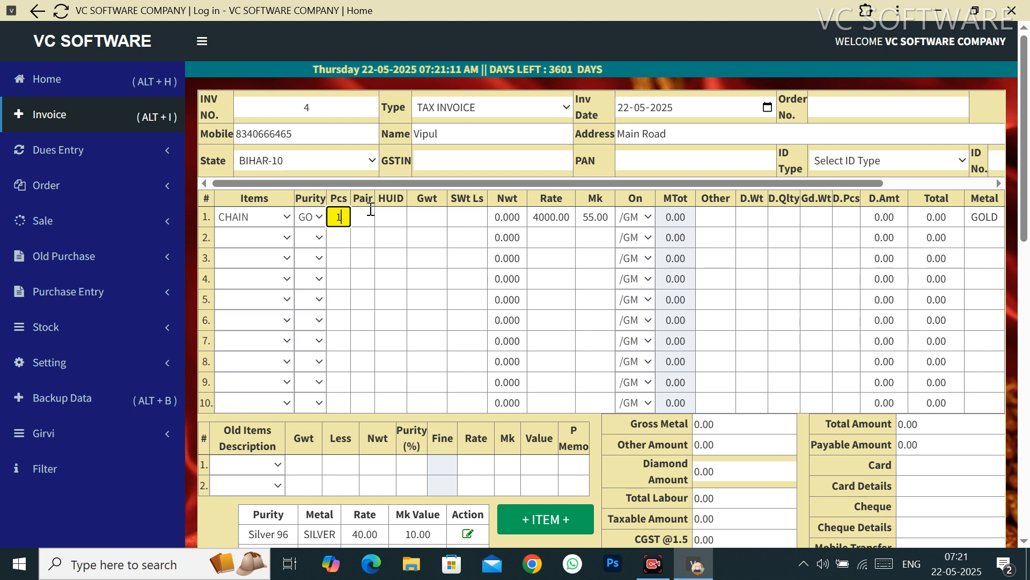
pyautogui.click(365, 217)
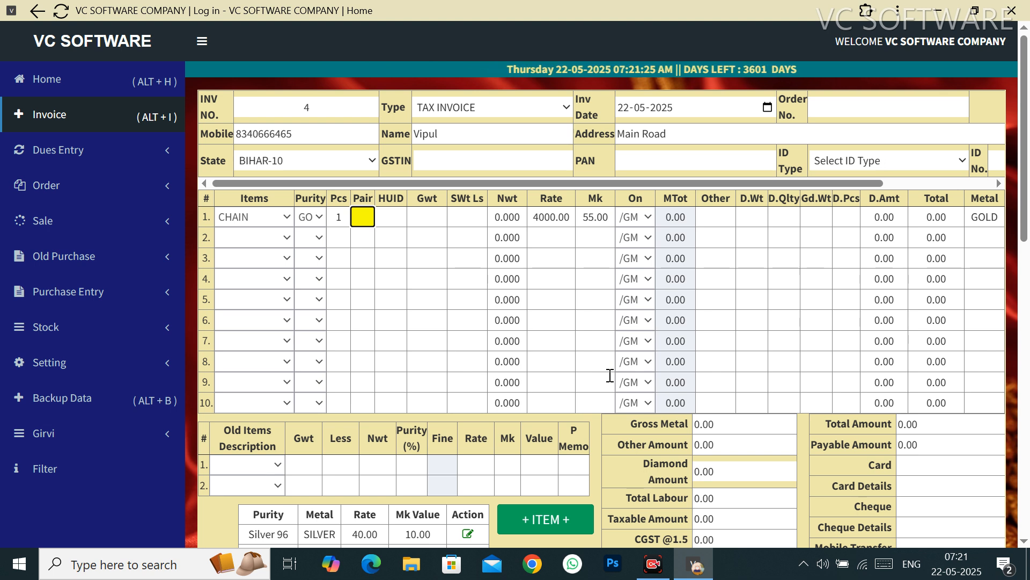
pyautogui.press('Tab')
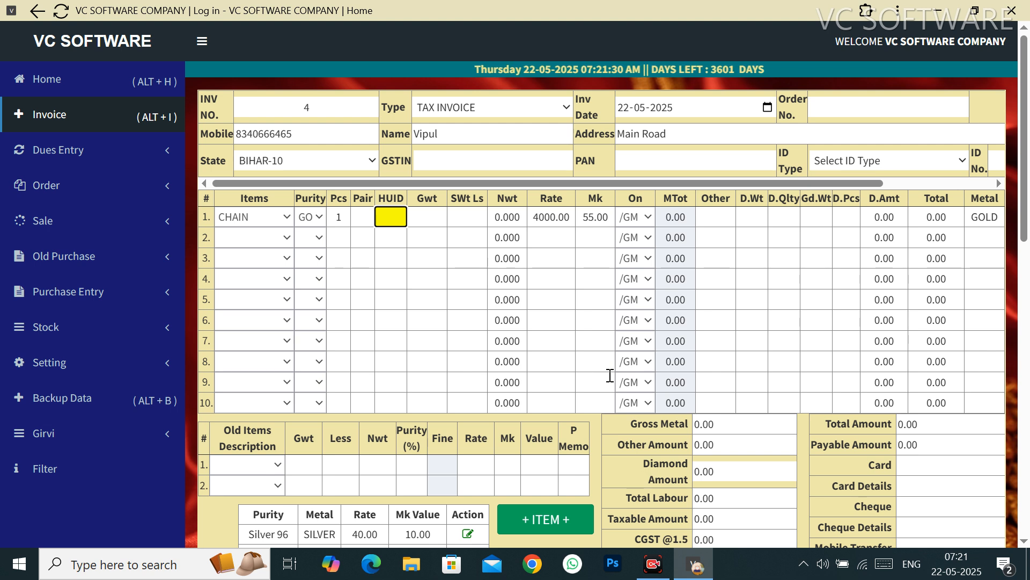
pyautogui.press('Tab')
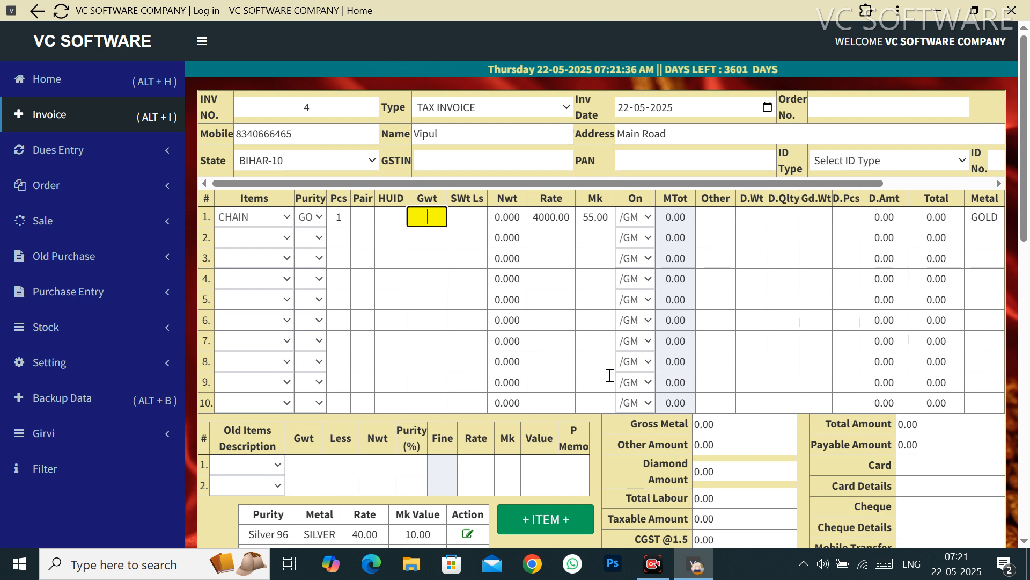
pyautogui.press('Tab')
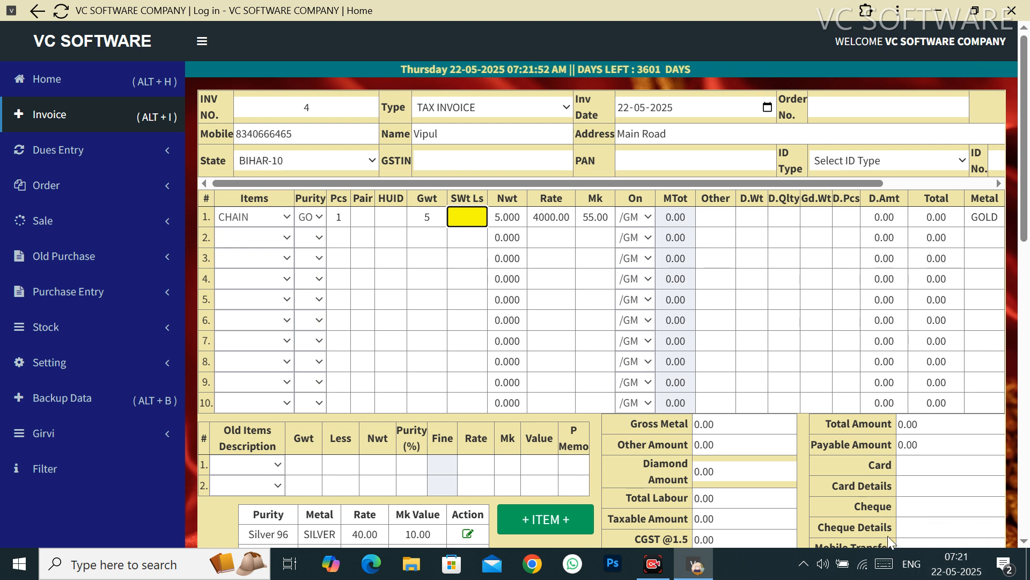
pyautogui.click(520, 223)
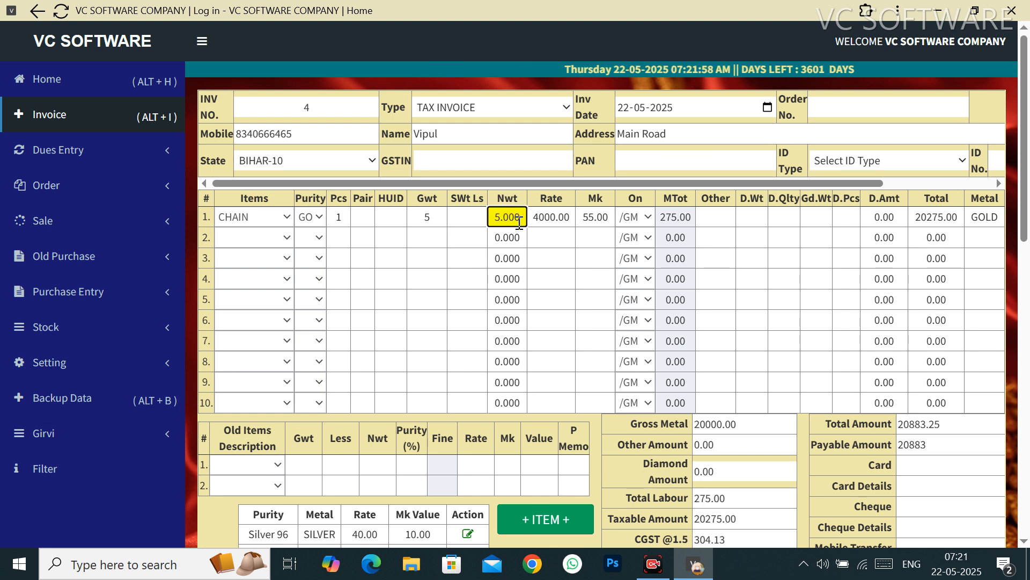
# Step: Enter a rate of 4000 and a making charge of 50 for the chain row
pyautogui.press('Tab')
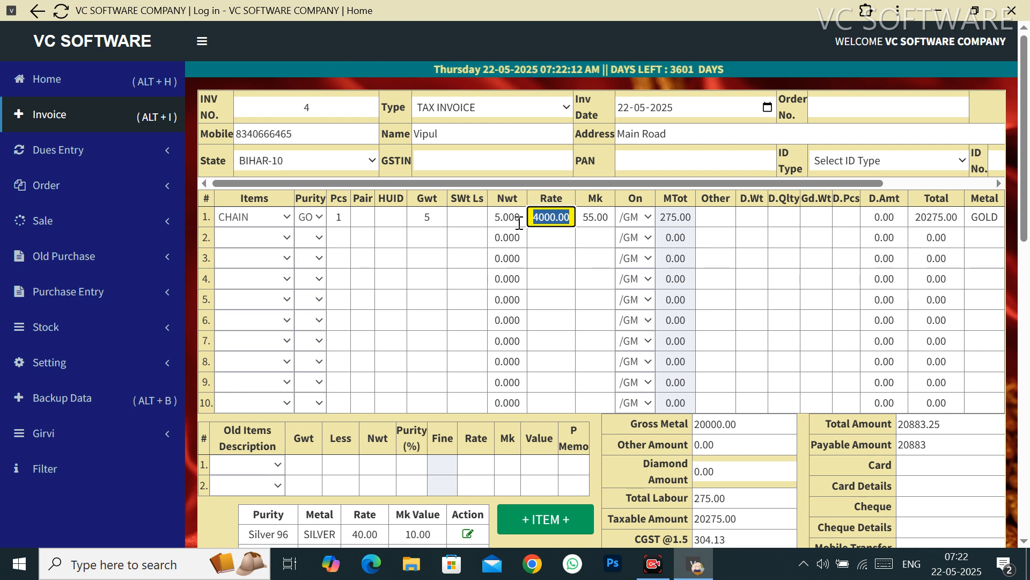
pyautogui.write('4000')
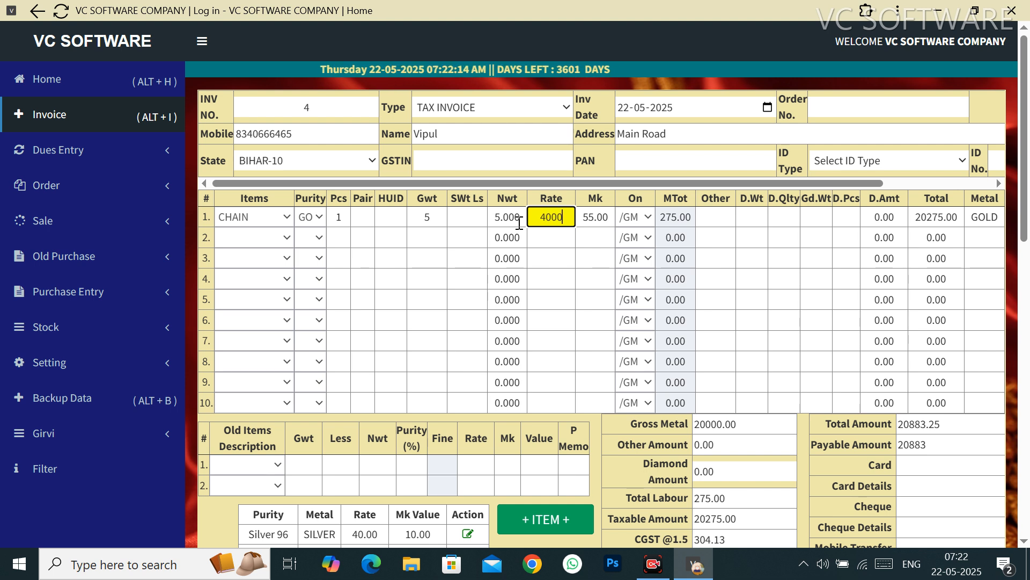
pyautogui.press('Tab')
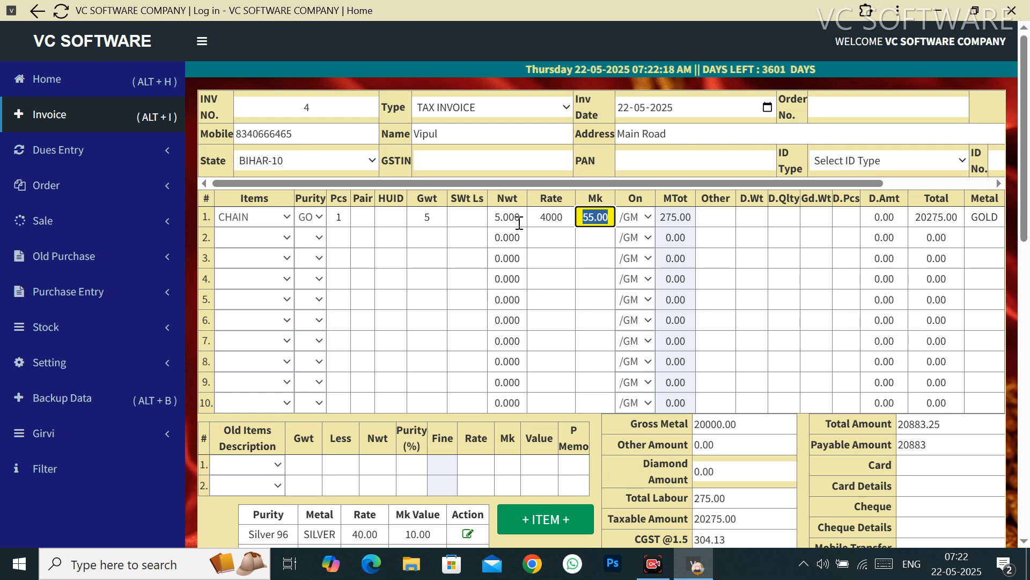
pyautogui.write('50')
pyautogui.press('Tab')
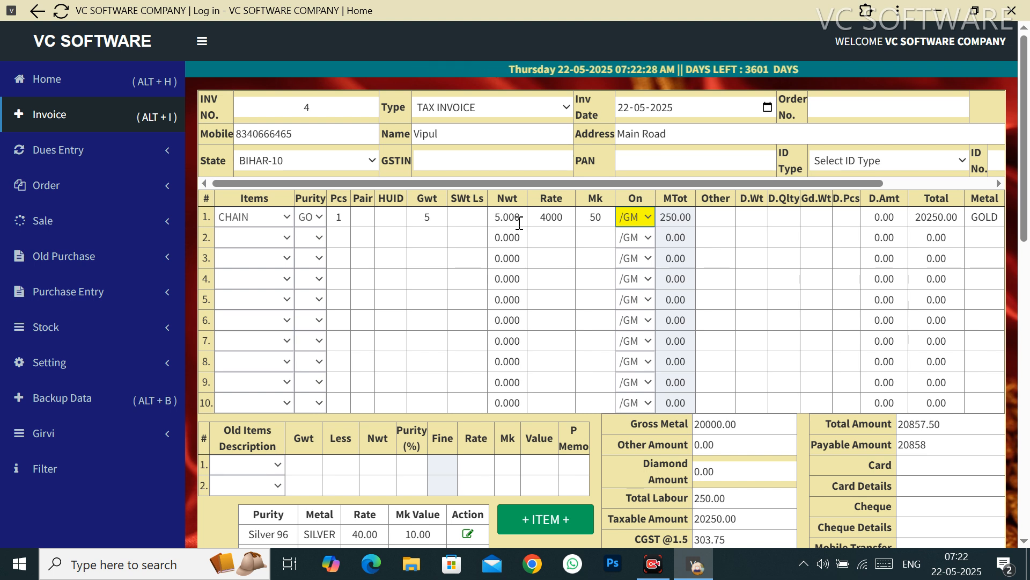
# Step: Check the per-gram making total, then switch the making basis to /PCS
pyautogui.click(638, 220)
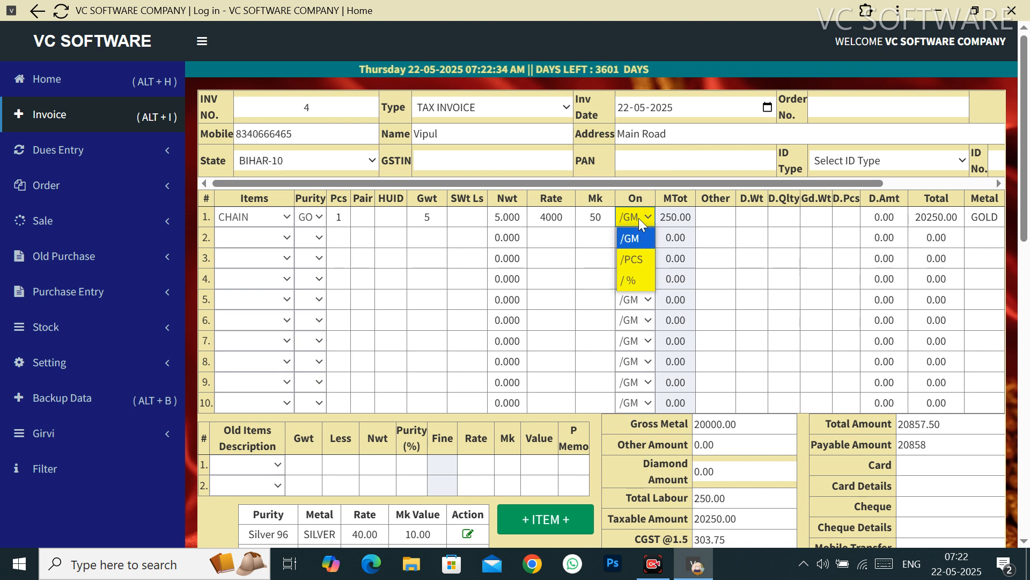
pyautogui.click(610, 217)
pyautogui.click(610, 217)
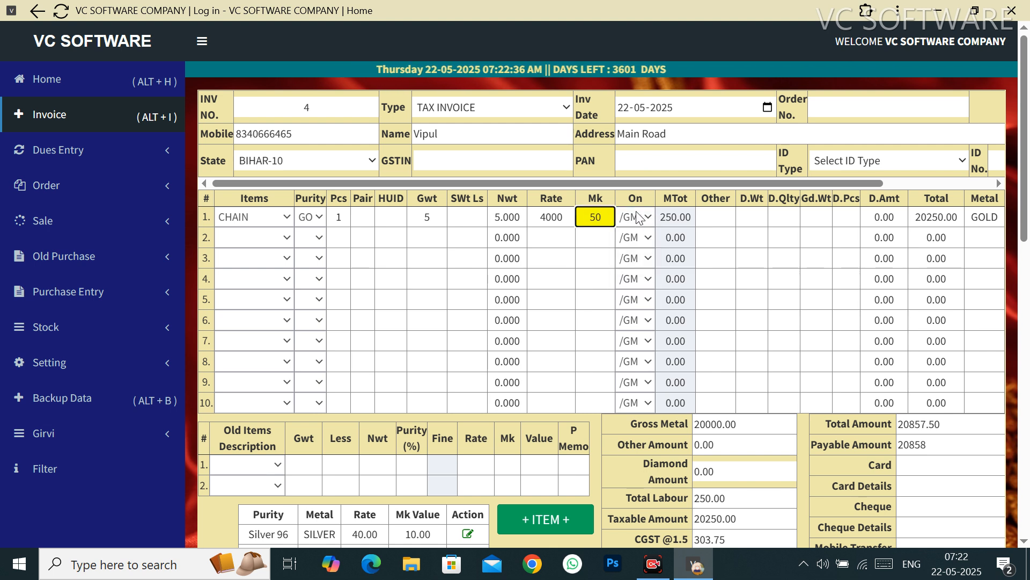
pyautogui.click(685, 214)
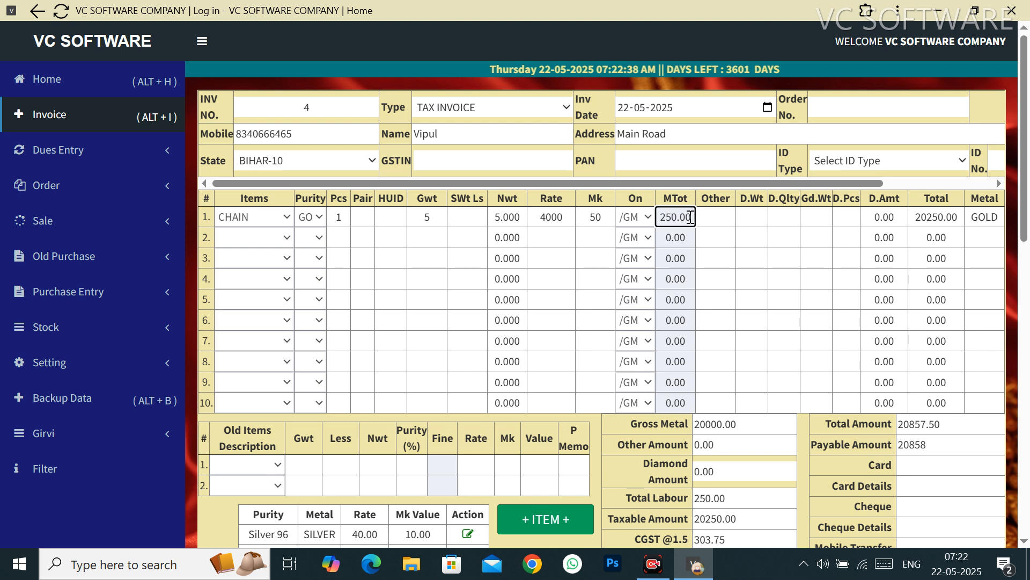
pyautogui.click(639, 219)
pyautogui.click(632, 263)
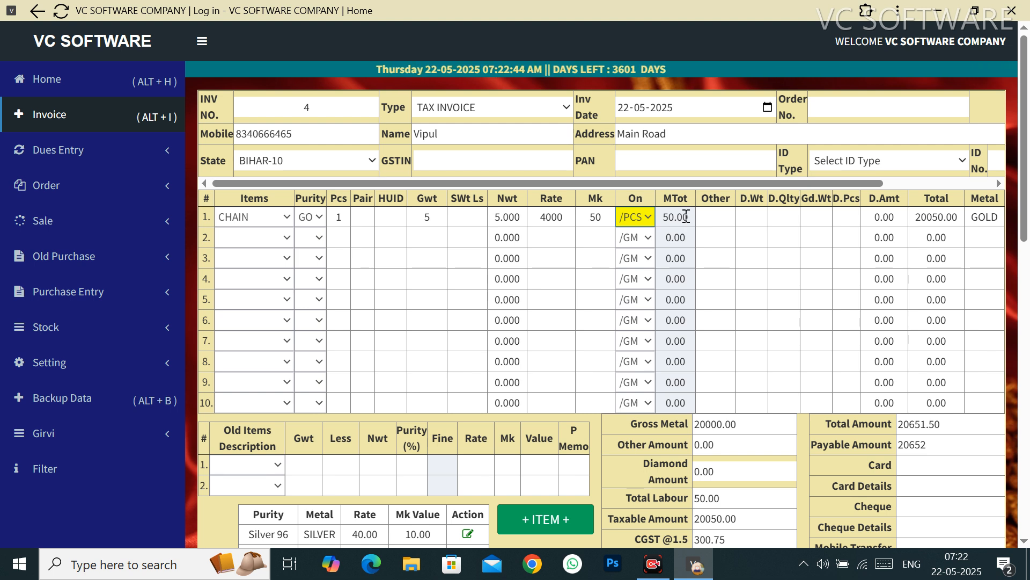
pyautogui.click(353, 217)
pyautogui.click(344, 215)
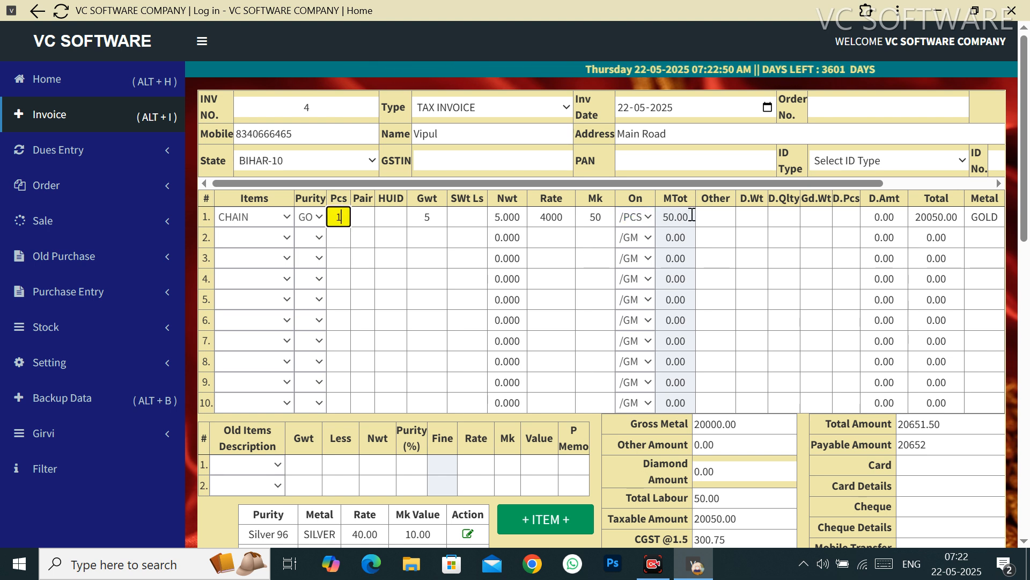
# Step: Try /% making (total 10000.00), then return the basis to /GM
pyautogui.click(638, 218)
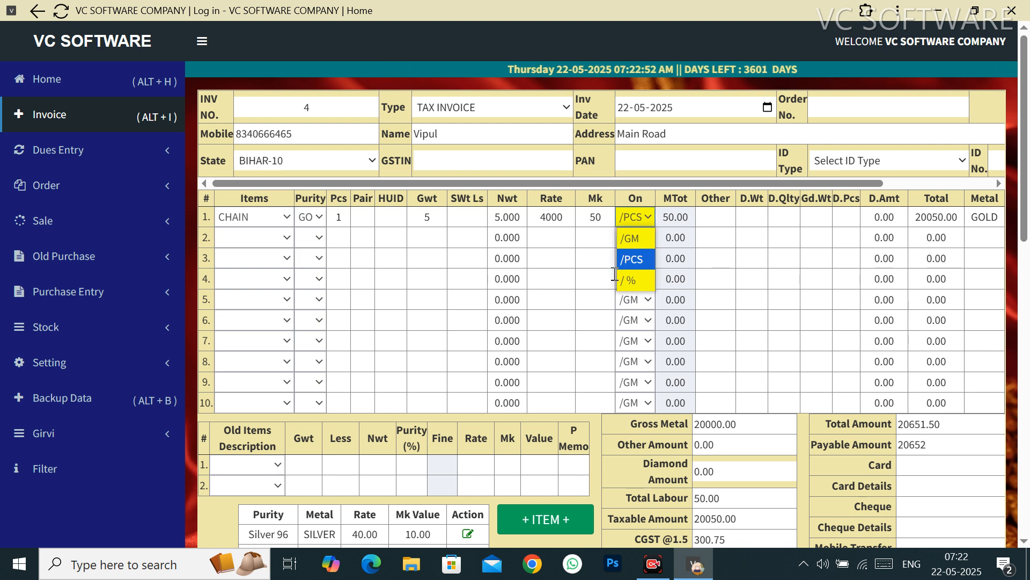
pyautogui.click(641, 279)
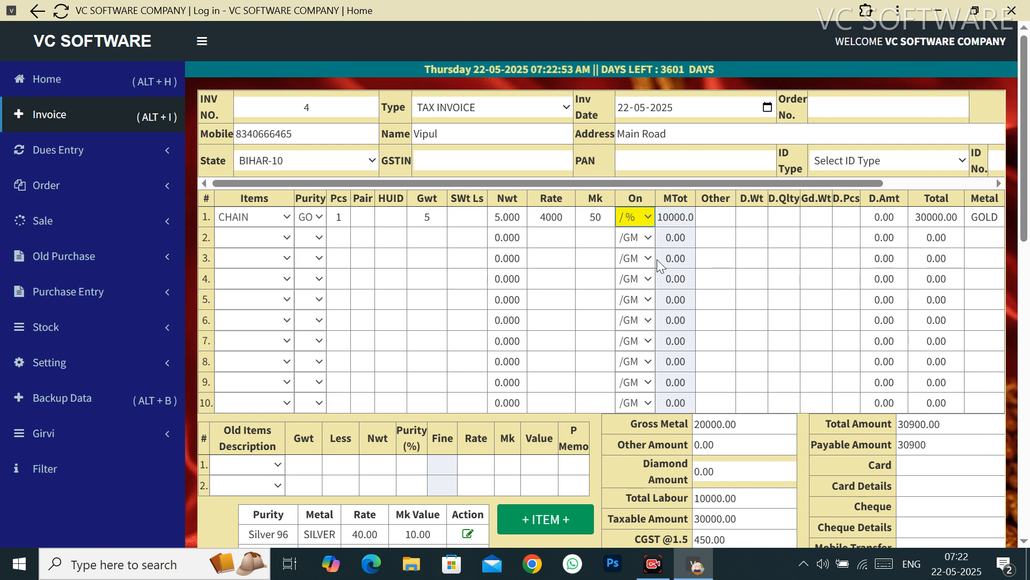
pyautogui.click(691, 220)
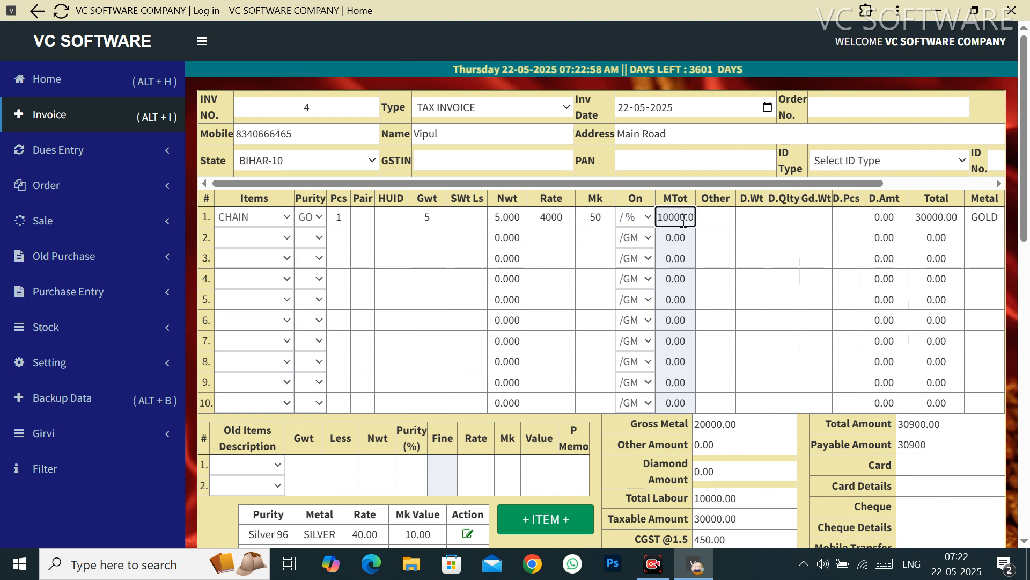
pyautogui.click(648, 217)
pyautogui.click(634, 238)
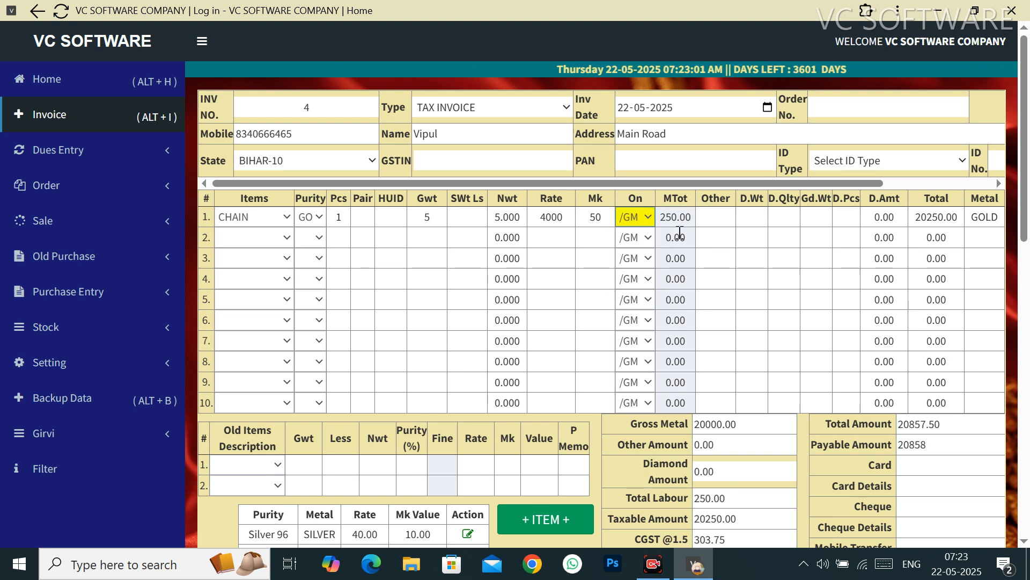
pyautogui.click(712, 224)
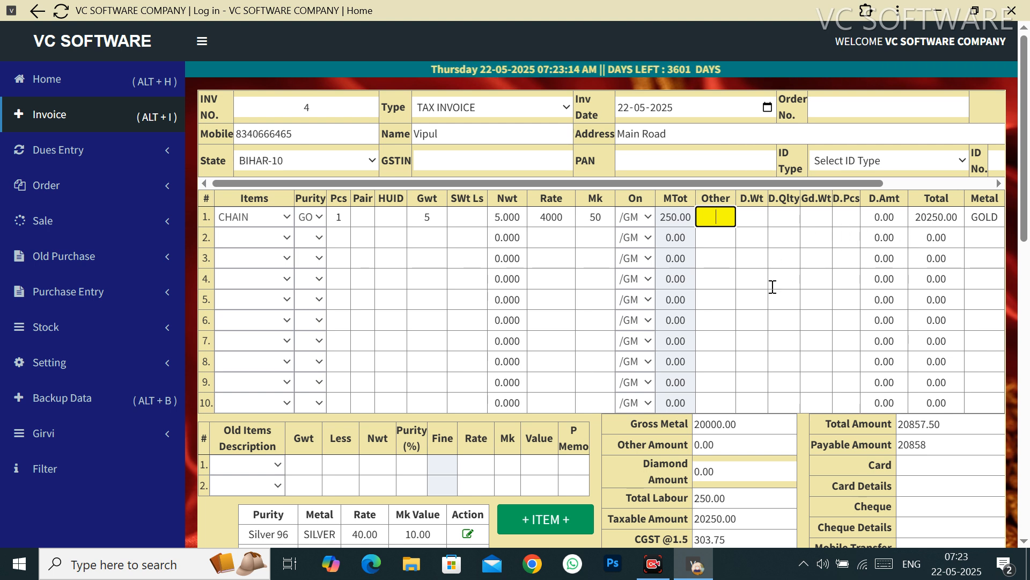
pyautogui.press('Tab')
pyautogui.press('Tab')
pyautogui.press('Tab')
pyautogui.press('Tab')
pyautogui.press('Tab')
pyautogui.press('Tab')
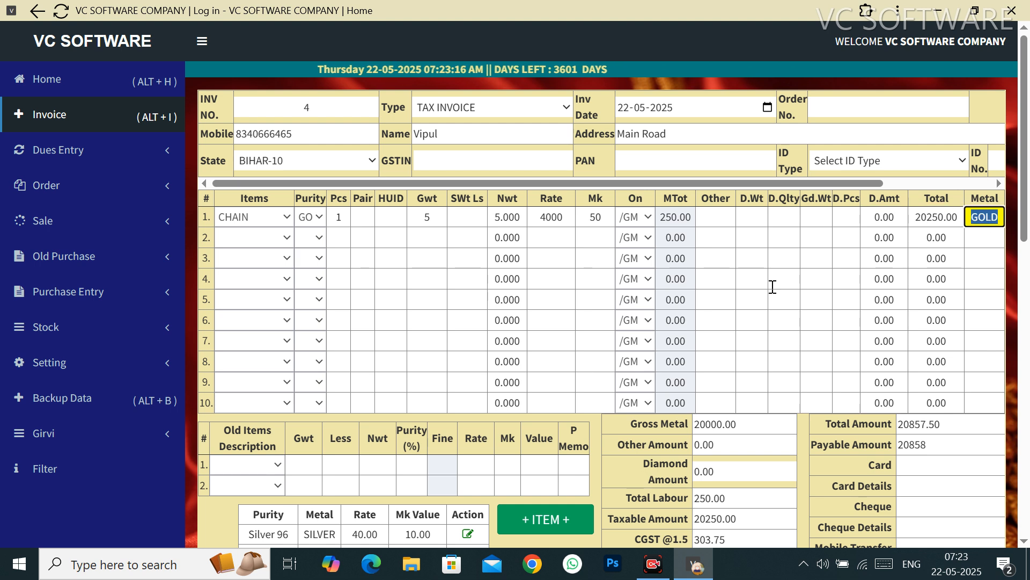
pyautogui.press('Tab')
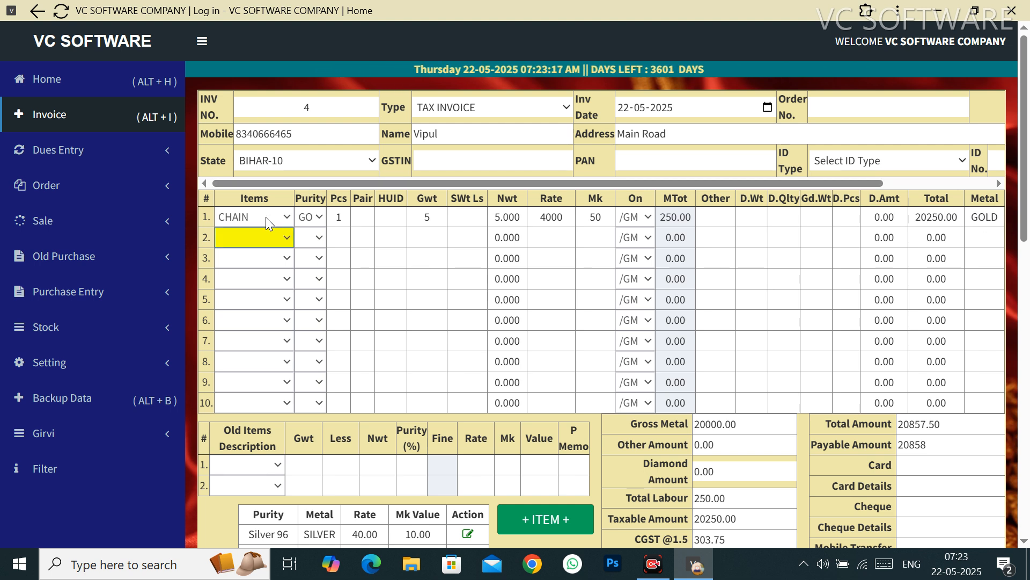
pyautogui.click(257, 241)
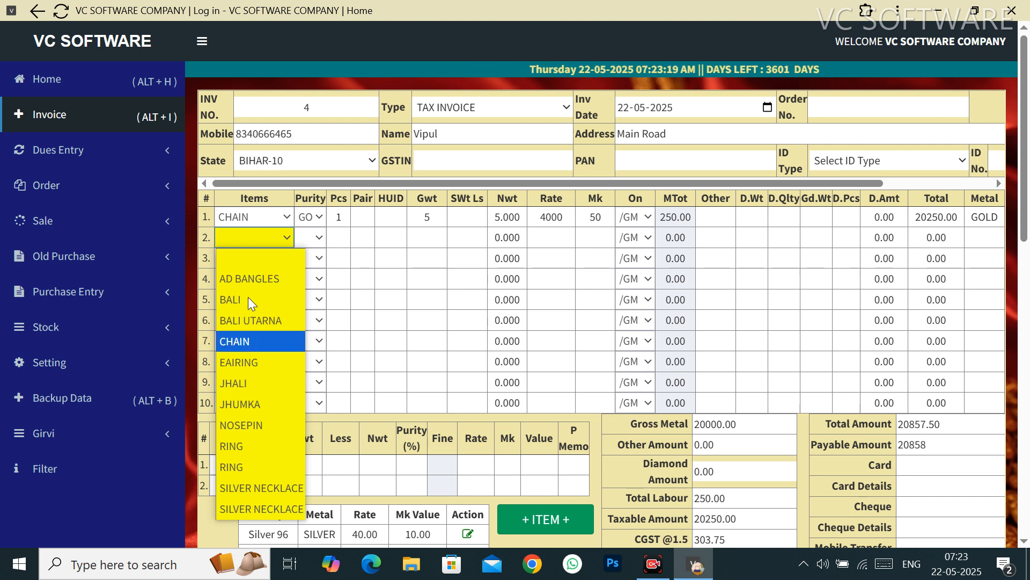
pyautogui.click(360, 278)
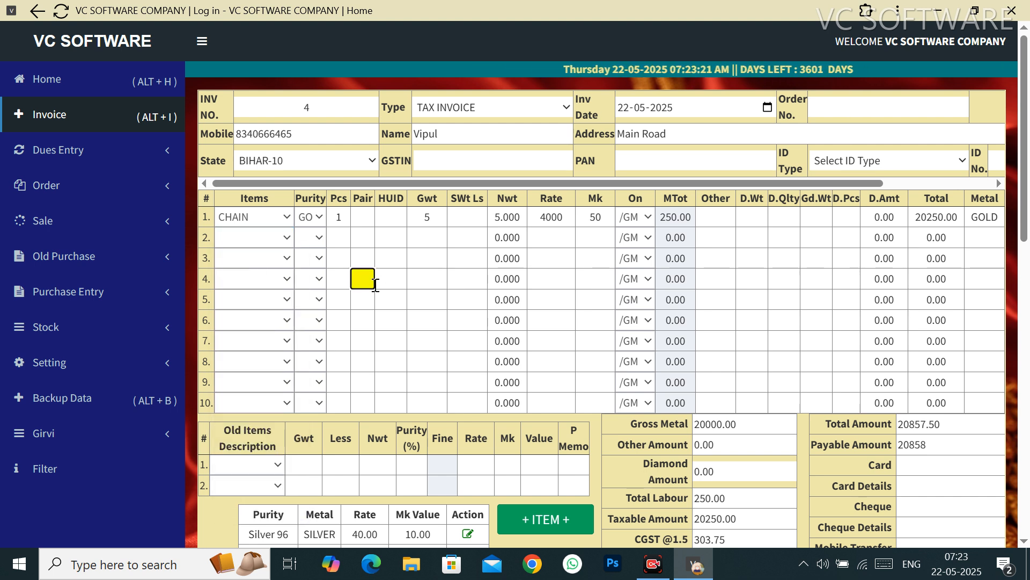
pyautogui.press('Tab')
pyautogui.press('Tab')
pyautogui.press('Tab')
pyautogui.press('Tab')
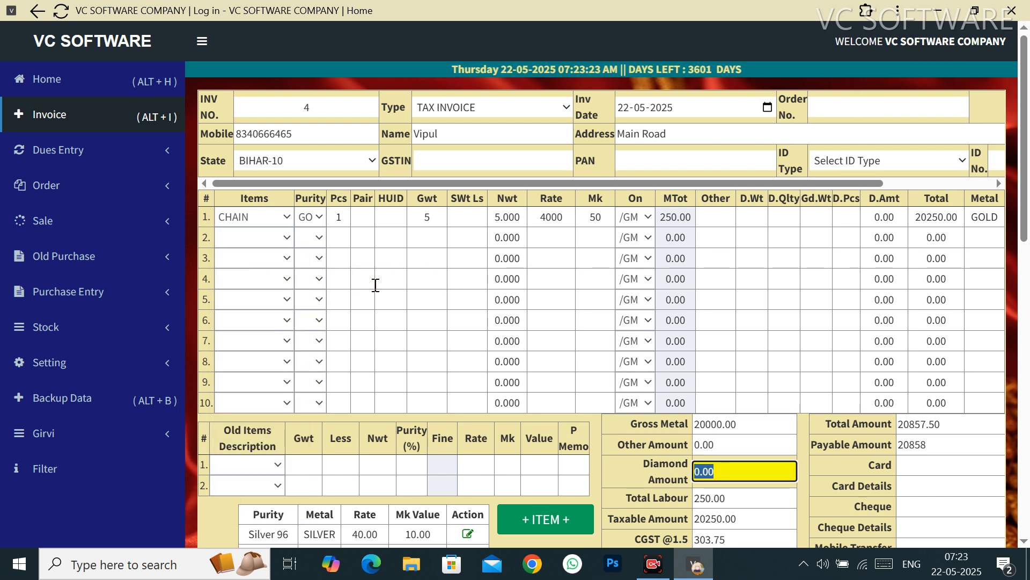
pyautogui.press('Tab')
pyautogui.press('Tab')
pyautogui.press('Tab')
pyautogui.press('Tab')
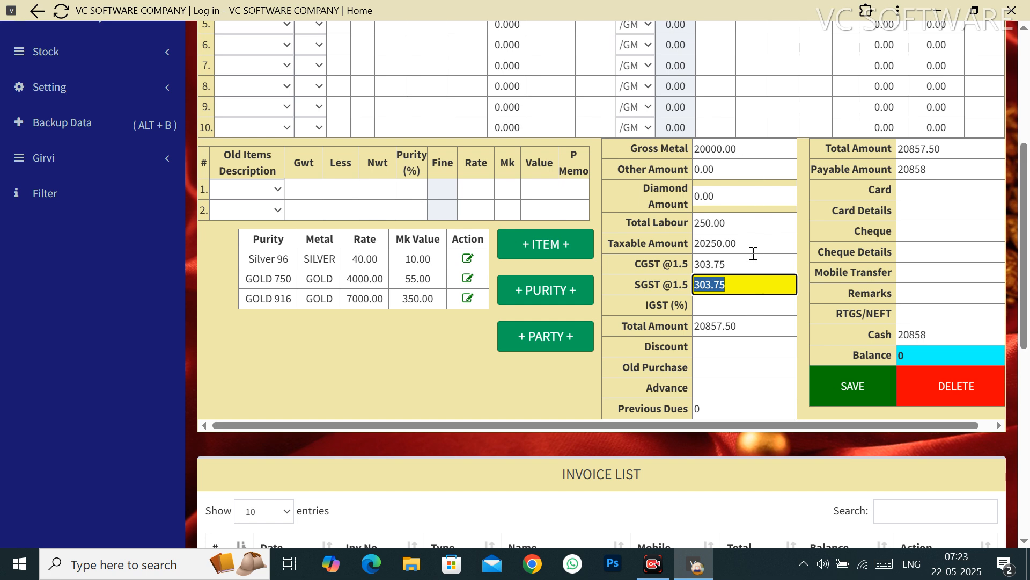
pyautogui.press('Tab')
pyautogui.press('Tab')
pyautogui.press('Tab')
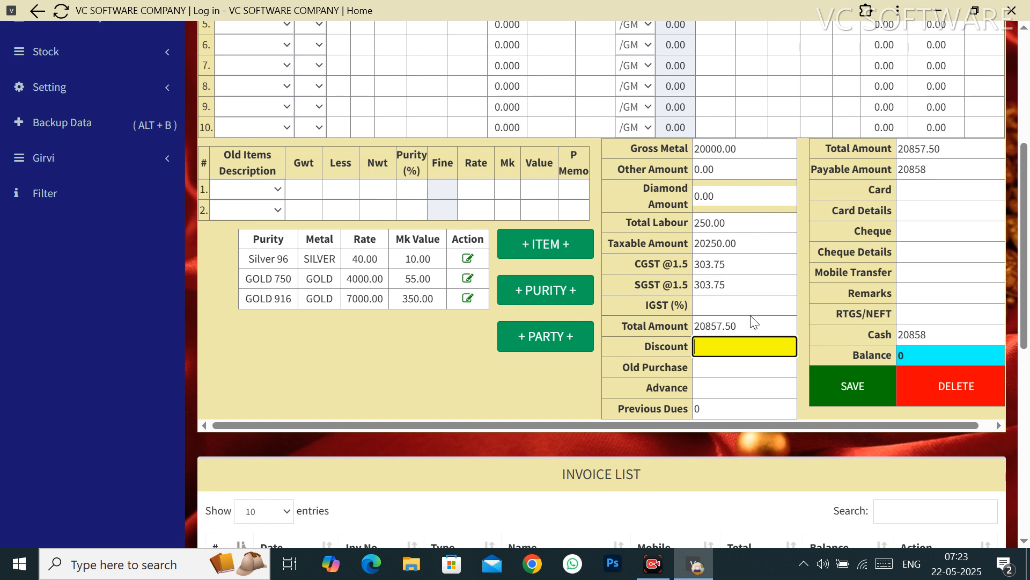
pyautogui.press('Tab')
pyautogui.press('Tab')
pyautogui.press('Tab')
pyautogui.press('Tab')
pyautogui.press('Tab')
pyautogui.press('Tab')
pyautogui.press('Tab')
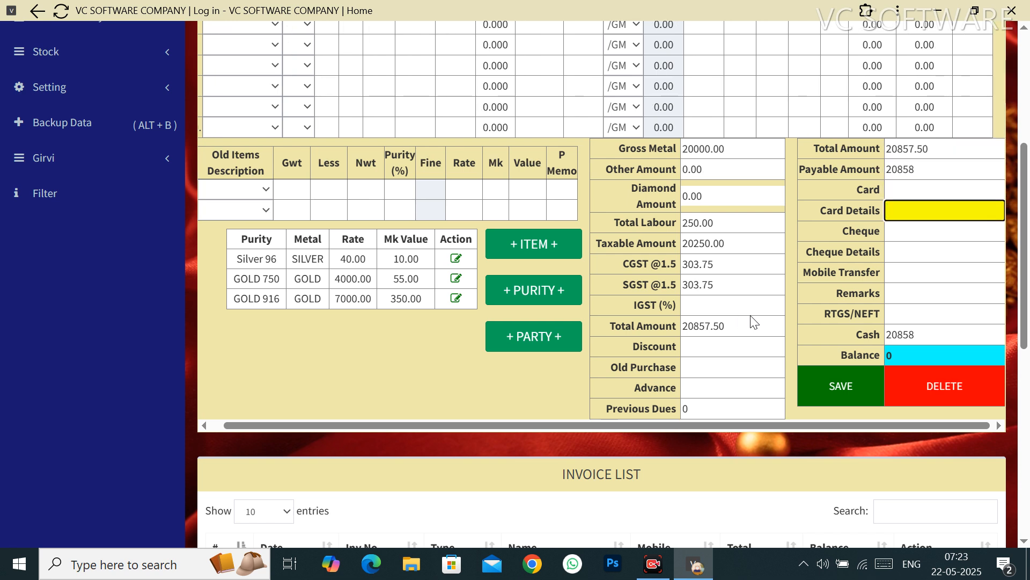
pyautogui.click(910, 193)
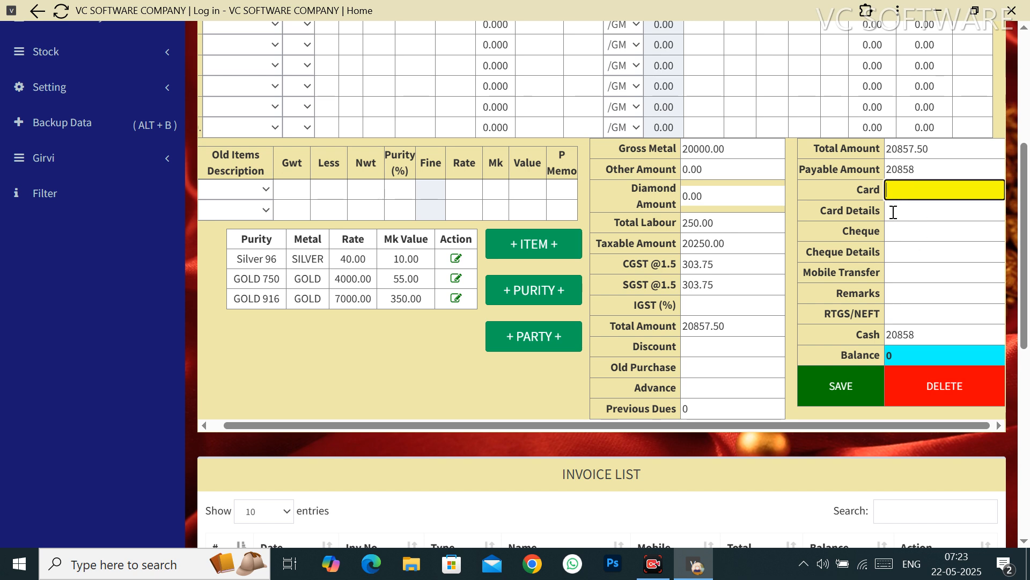
pyautogui.click(894, 212)
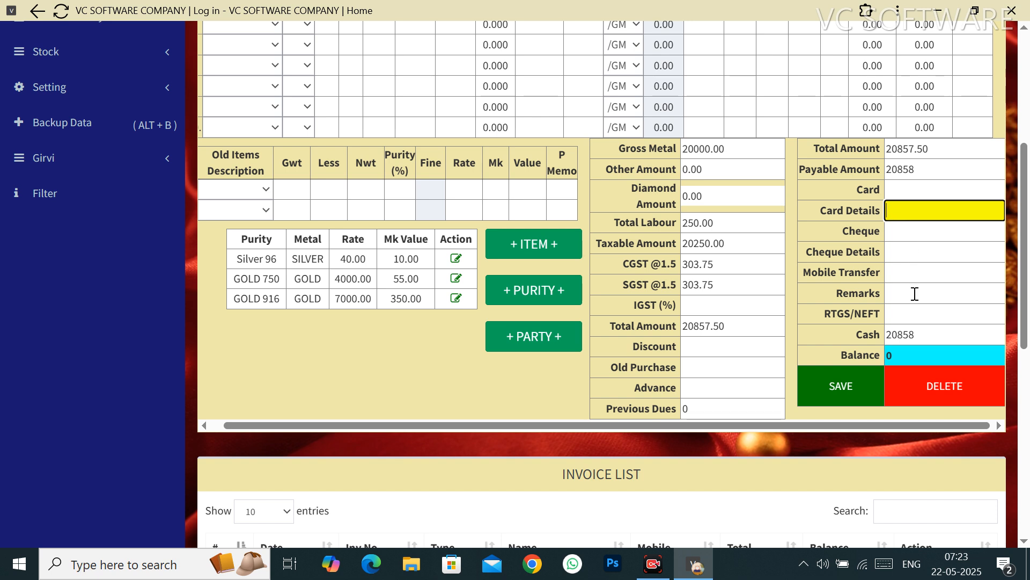
pyautogui.click(904, 269)
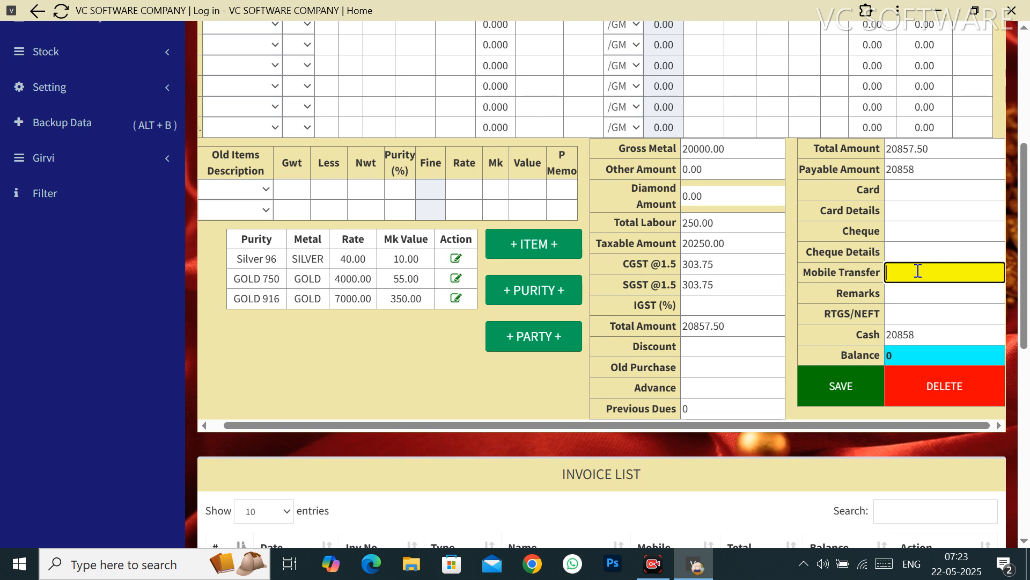
pyautogui.click(935, 333)
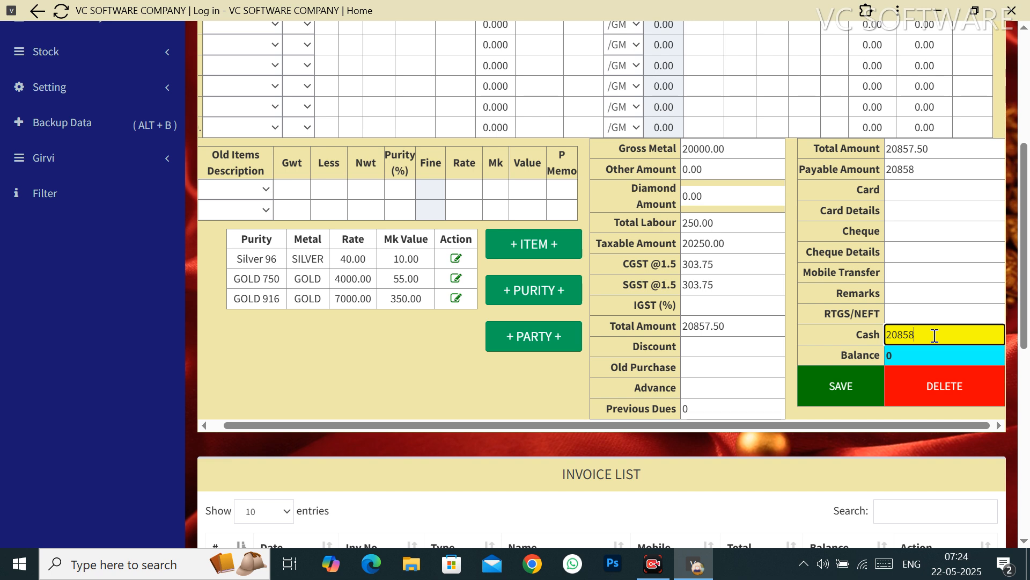
pyautogui.press('Tab')
pyautogui.press('Tab')
pyautogui.press('Tab')
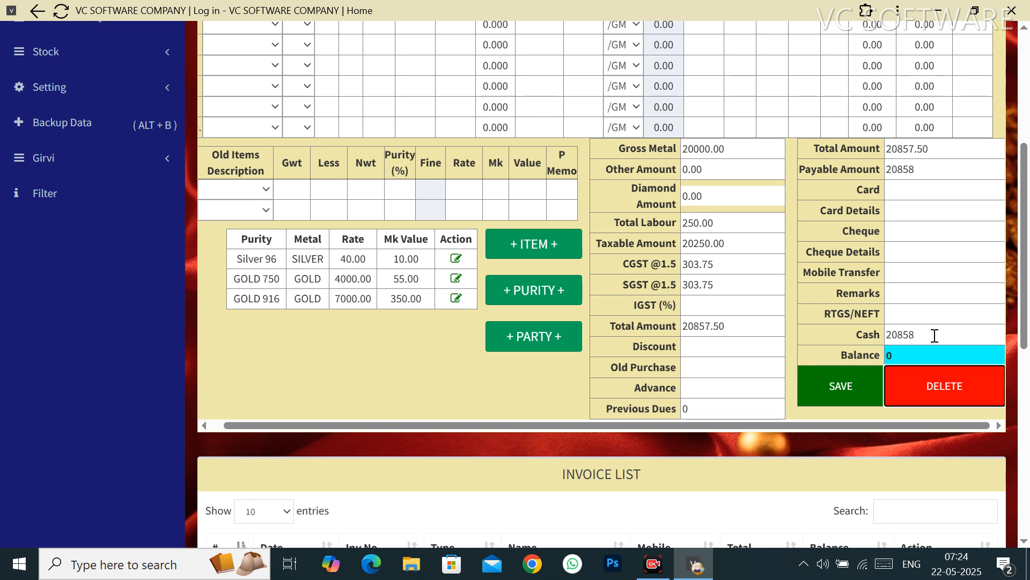
pyautogui.click(841, 389)
# Step: Confirm saving the invoice, review the printable tax invoice, and start printing
pyautogui.press('Return')
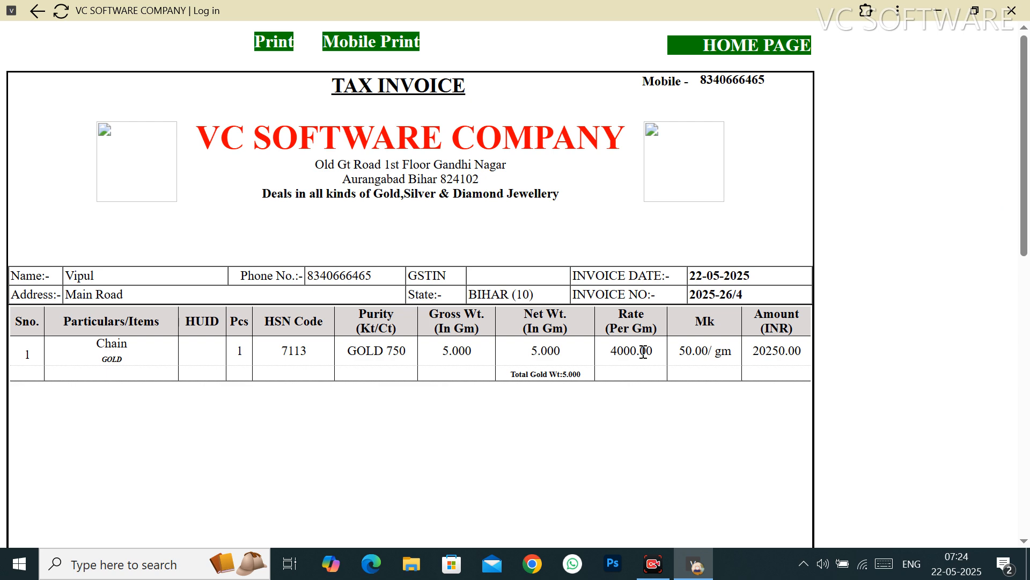
pyautogui.scroll(-10, 644, 352)
pyautogui.scroll(10, 643, 358)
pyautogui.click(276, 42)
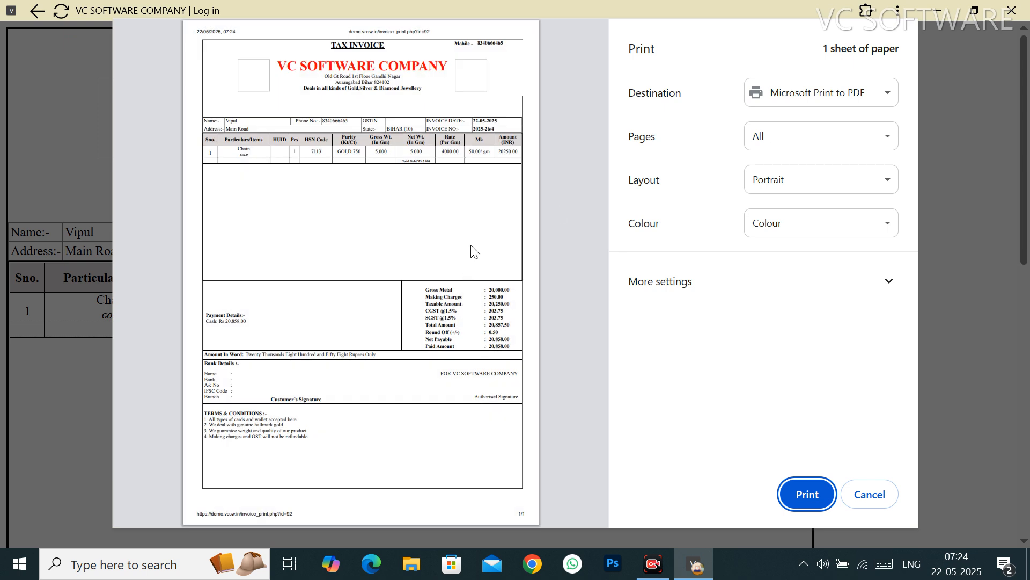
# Step: Turn off headers and footers in the print settings, then cancel printing
pyautogui.click(741, 292)
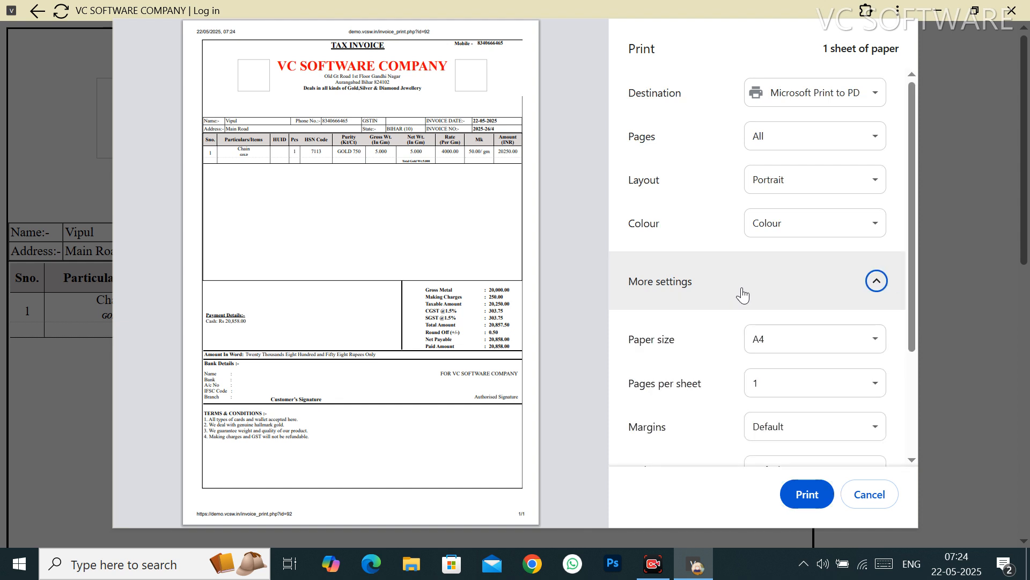
pyautogui.scroll(-3, 741, 293)
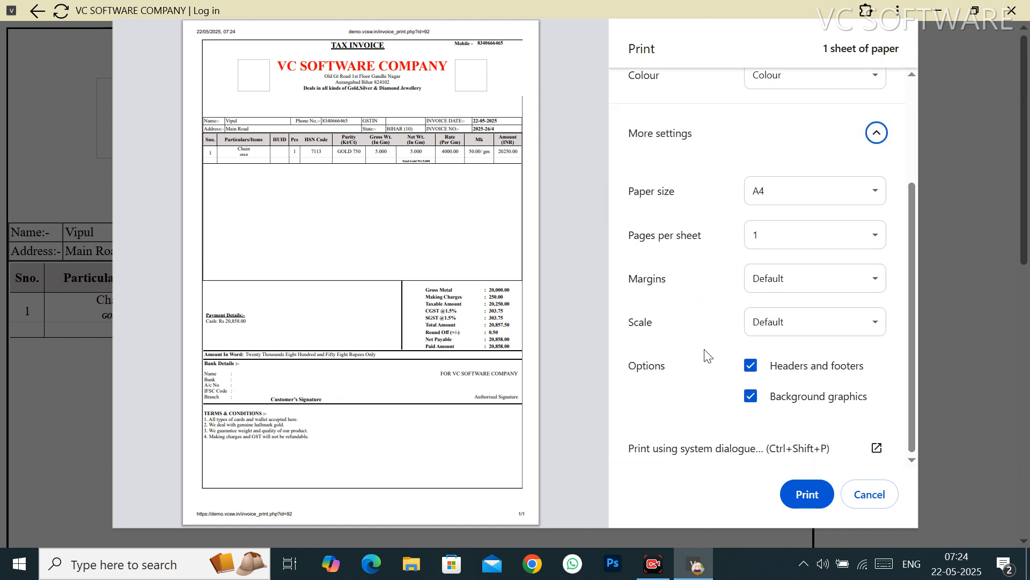
pyautogui.click(755, 365)
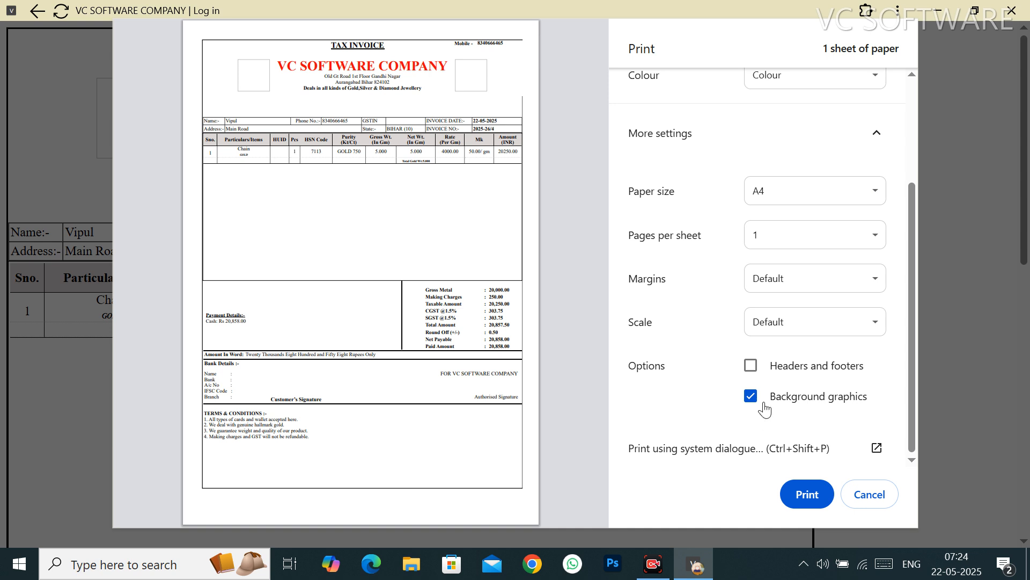
pyautogui.click(852, 499)
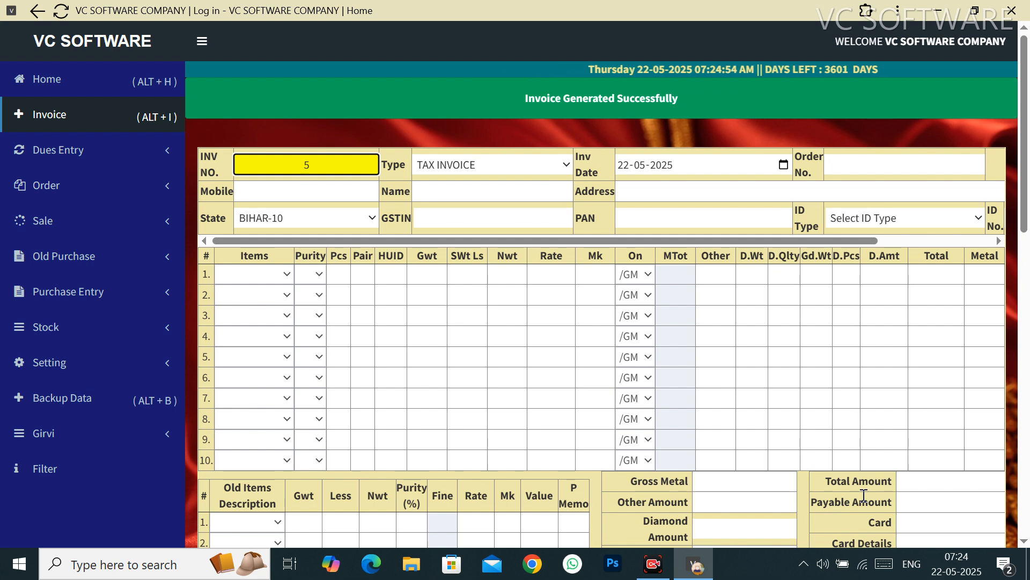
# Step: Search the invoice list by the customer's mobile number, correcting the mistyped digits
pyautogui.scroll(-6, 817, 367)
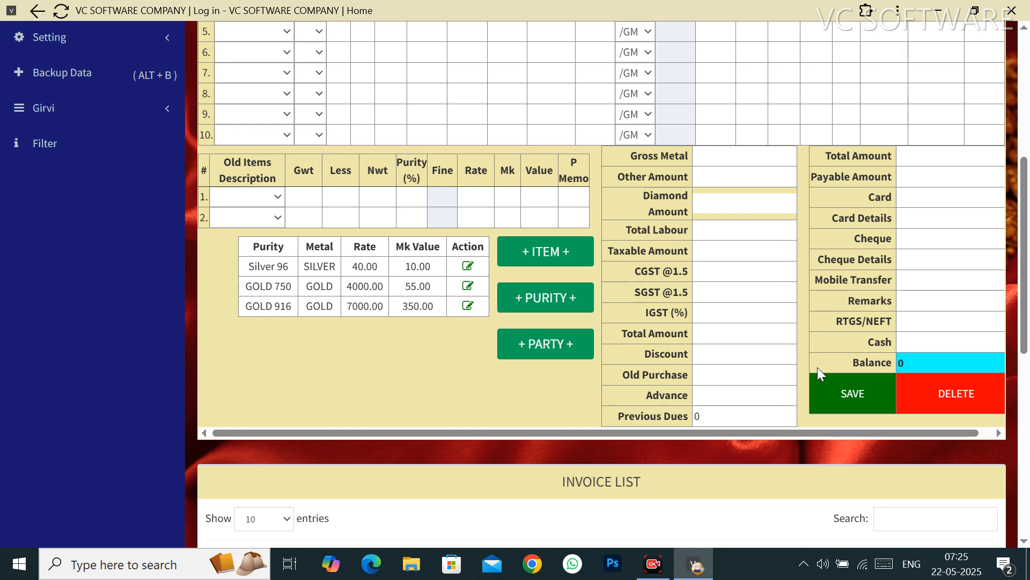
pyautogui.scroll(5, 748, 274)
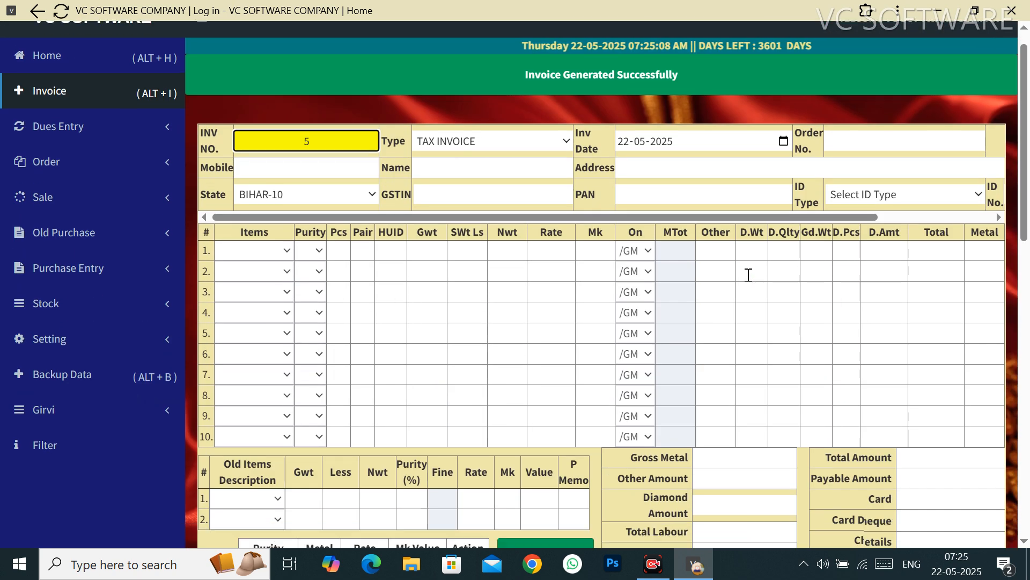
pyautogui.scroll(-5, 748, 274)
pyautogui.scroll(-5, 748, 274)
pyautogui.click(910, 247)
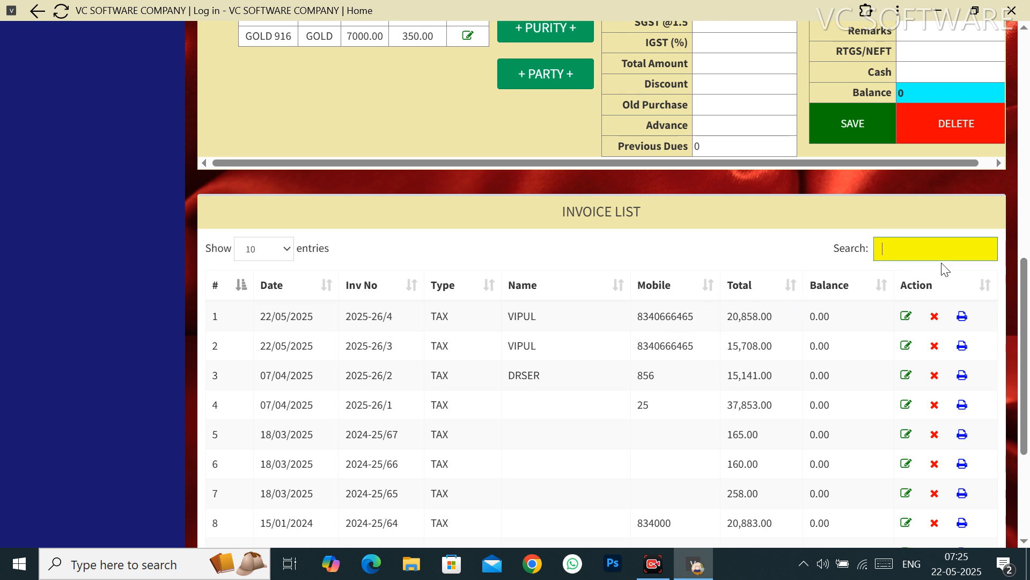
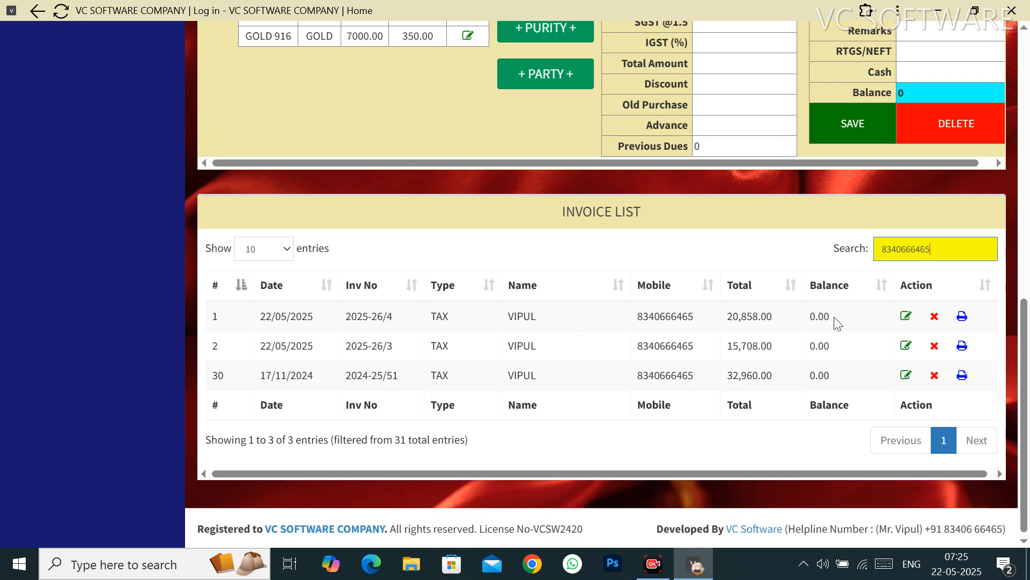
# Step: Edit invoice 2025-26/4, changing row 1's gross weight from 5 to 6, and update
pyautogui.click(906, 316)
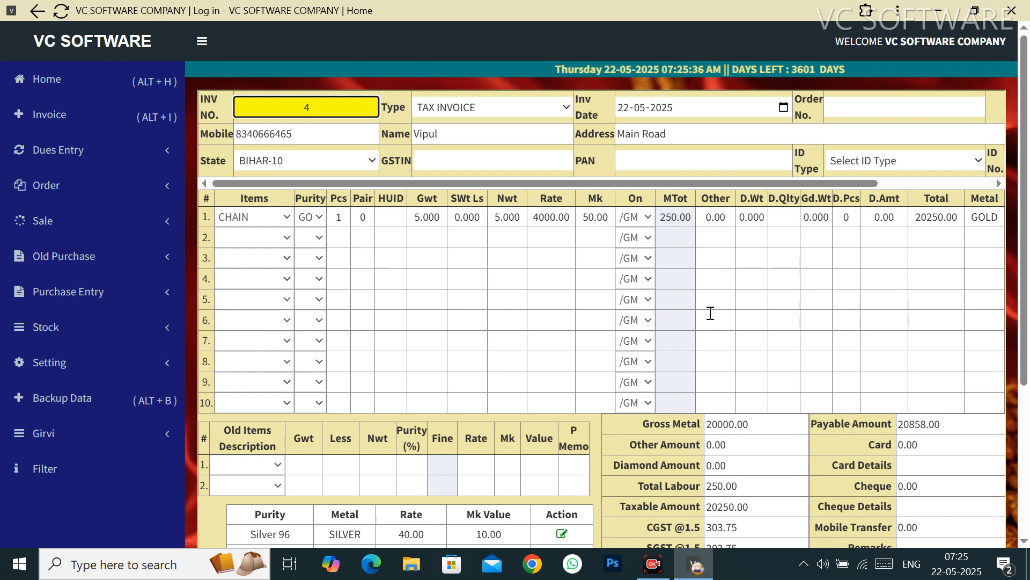
pyautogui.click(422, 221)
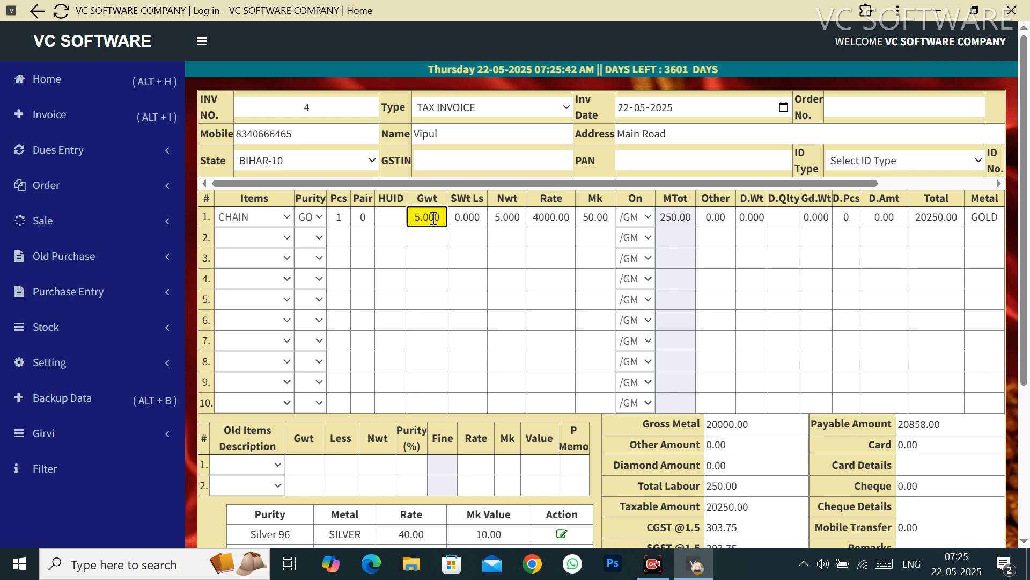
pyautogui.press('BackSpace')
pyautogui.write('6')
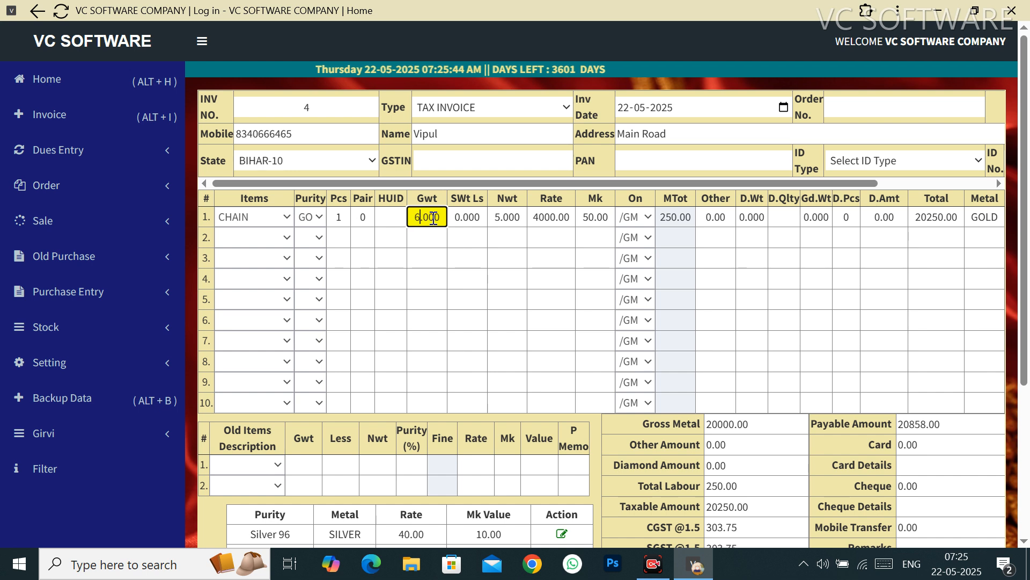
pyautogui.press('Tab')
pyautogui.press('Tab')
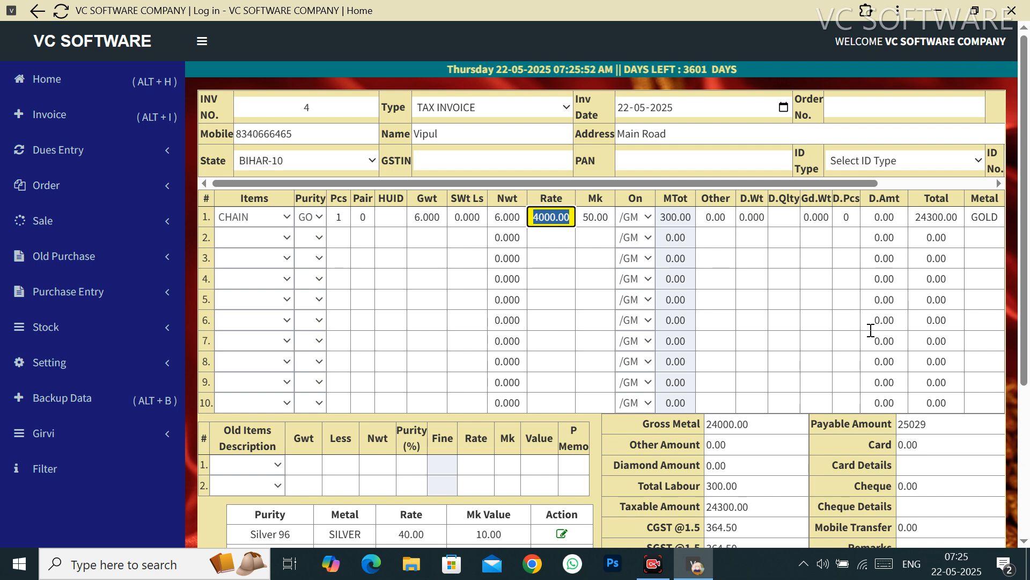
pyautogui.scroll(-1, 791, 399)
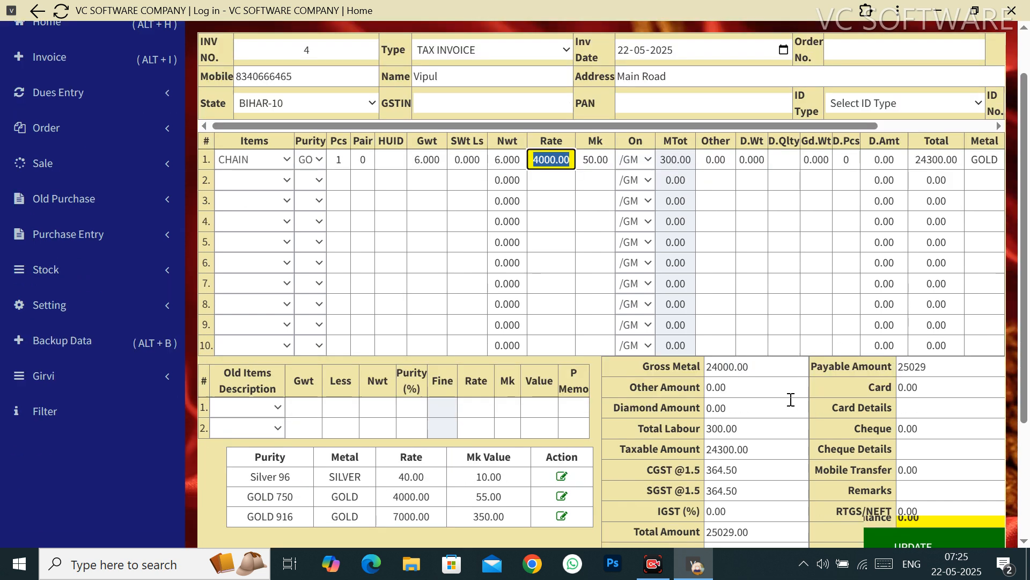
pyautogui.scroll(-3, 791, 399)
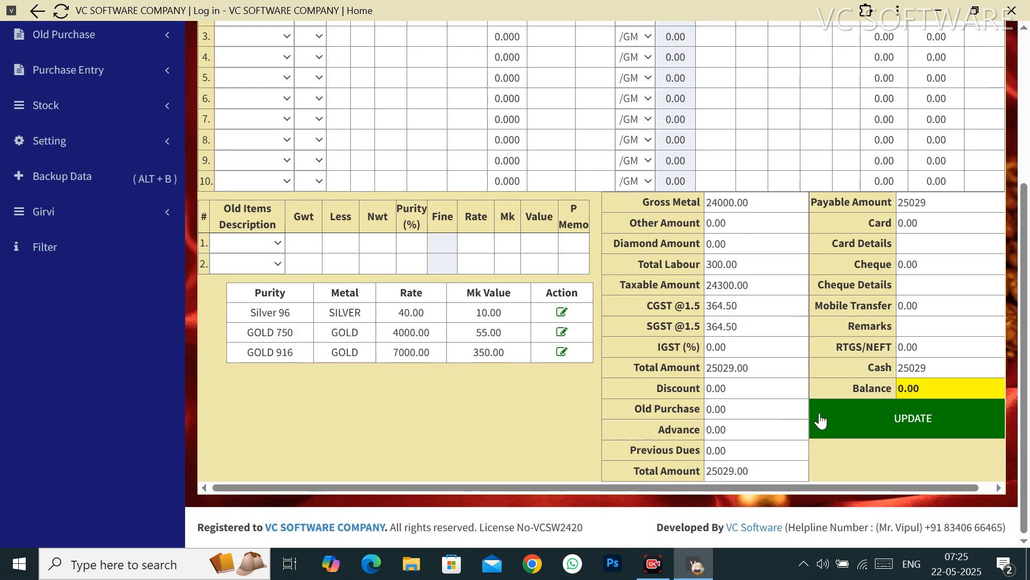
pyautogui.click(886, 432)
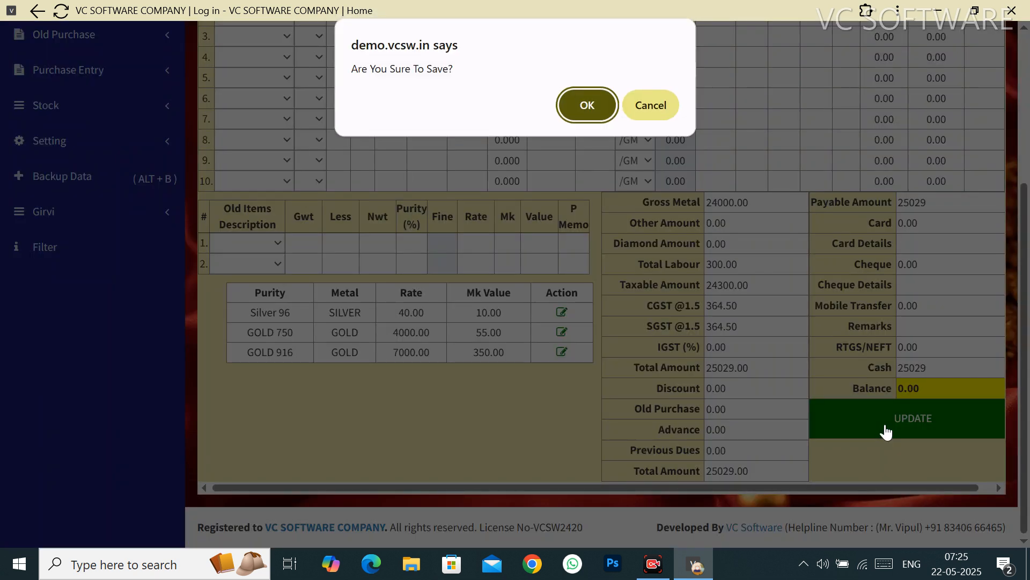
# Step: Confirm the update, then reopen the invoice list to see 2025-26/4 at 25,029.00
pyautogui.press('Return')
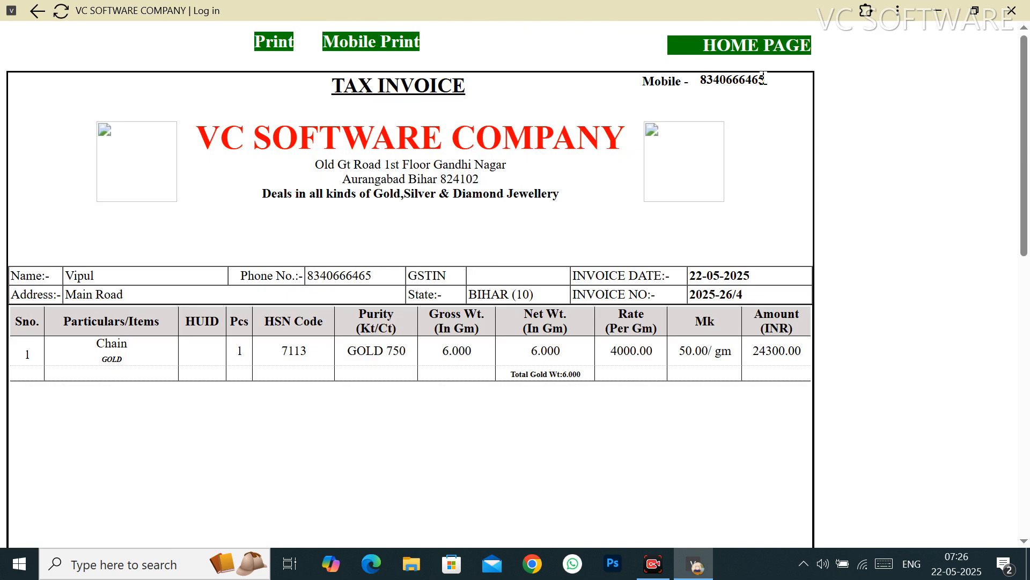
pyautogui.click(755, 45)
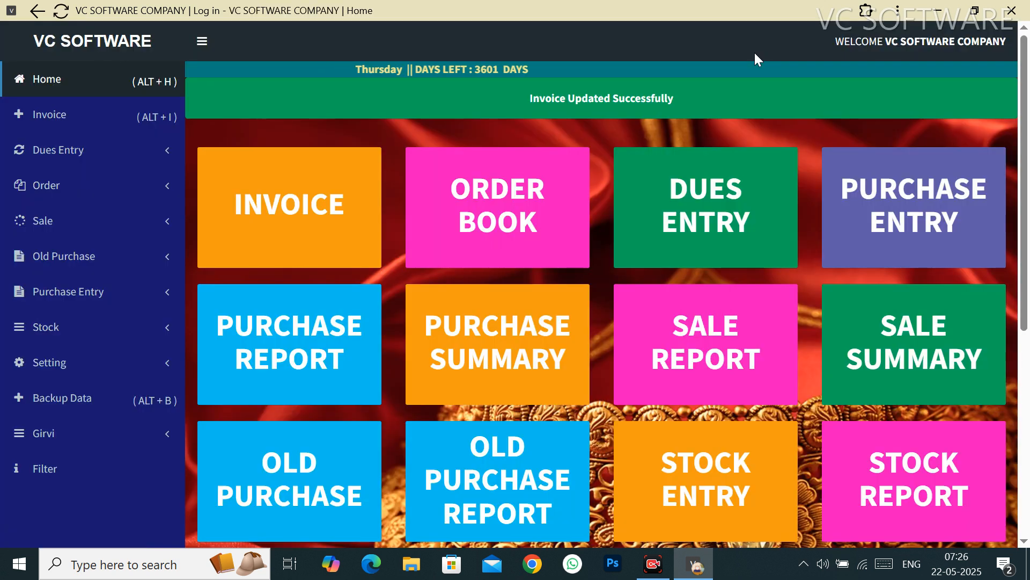
pyautogui.click(348, 188)
pyautogui.scroll(-9, 653, 357)
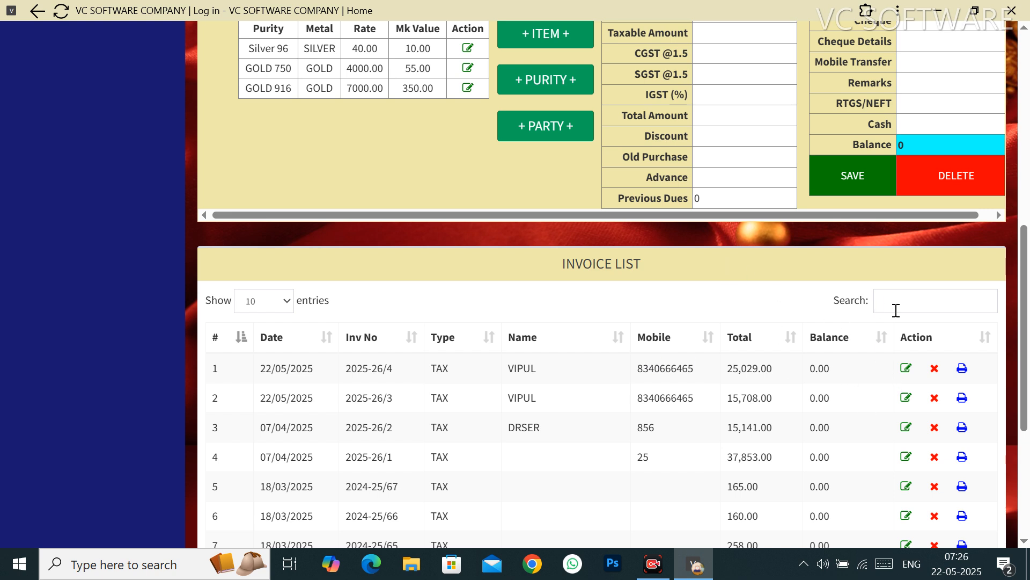
# Step: Remove invoice 2025-26/4 with its red X icon, confirm with OK, and check the updated list
pyautogui.click(918, 307)
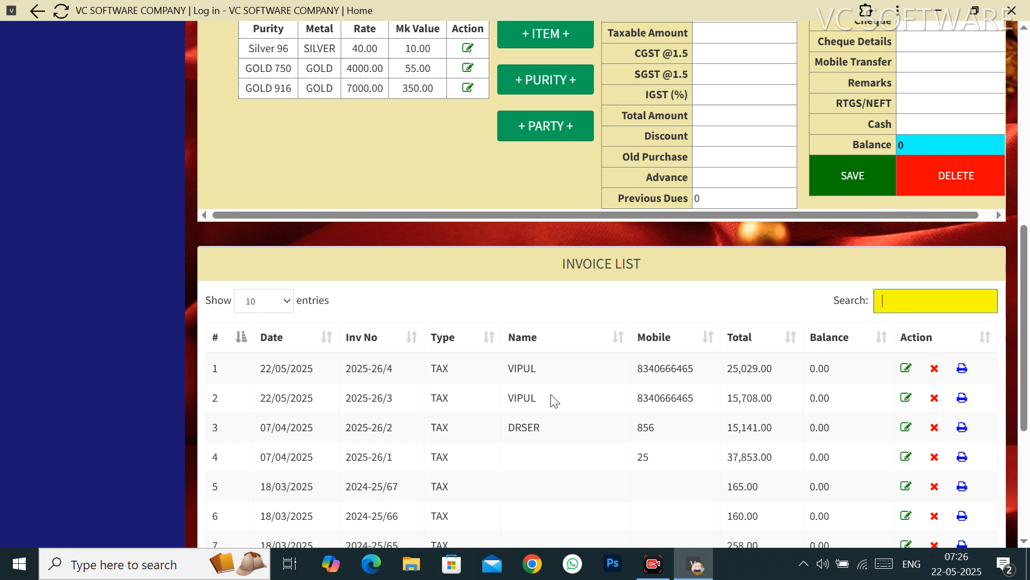
pyautogui.click(934, 375)
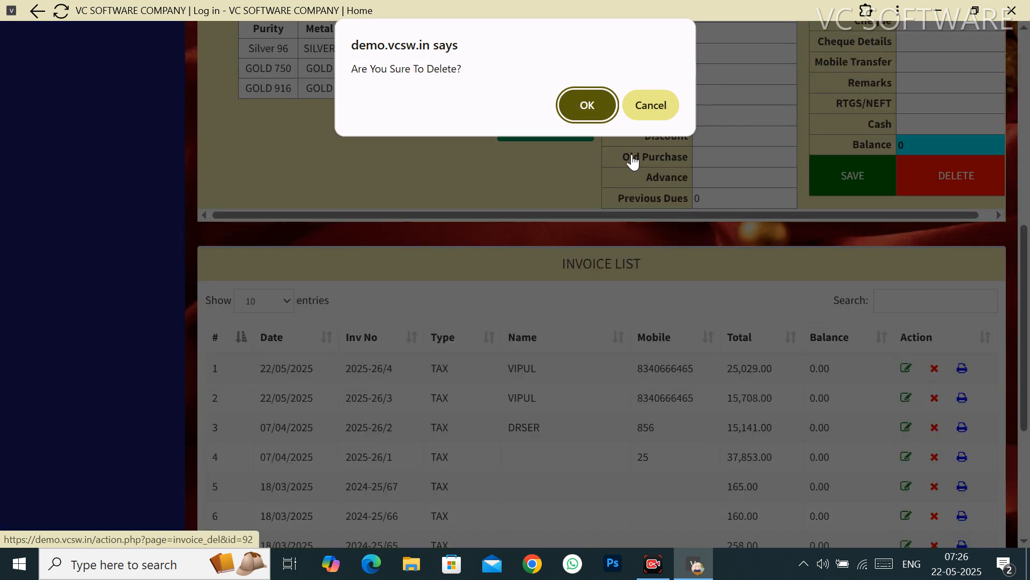
pyautogui.click(587, 105)
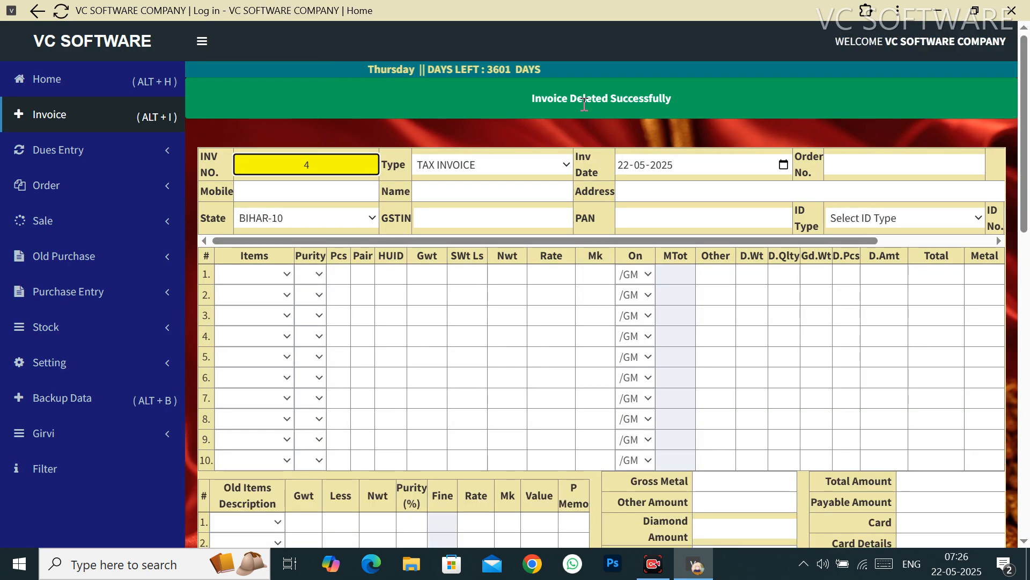
pyautogui.scroll(-7, 584, 104)
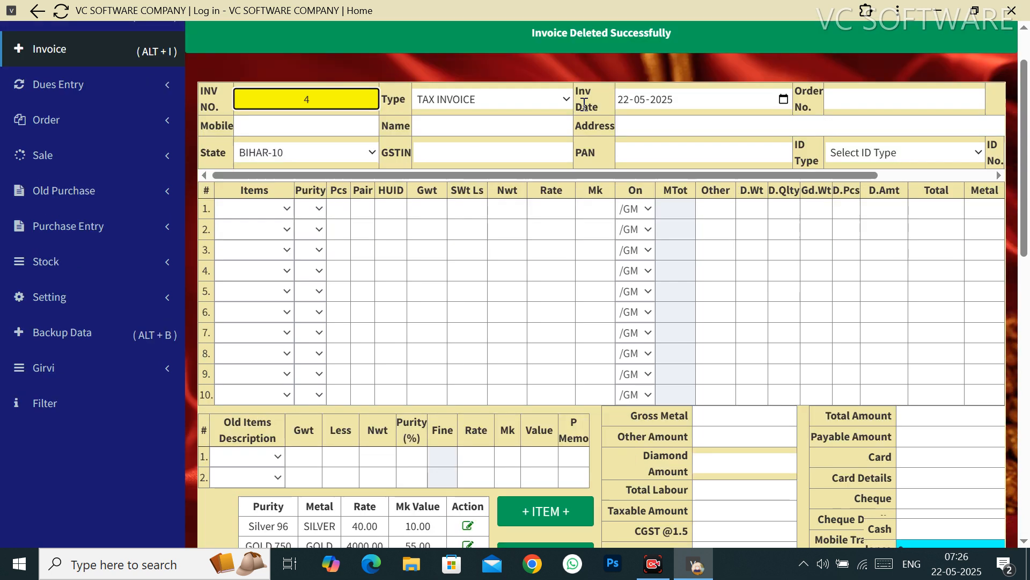
pyautogui.scroll(-3, 640, 328)
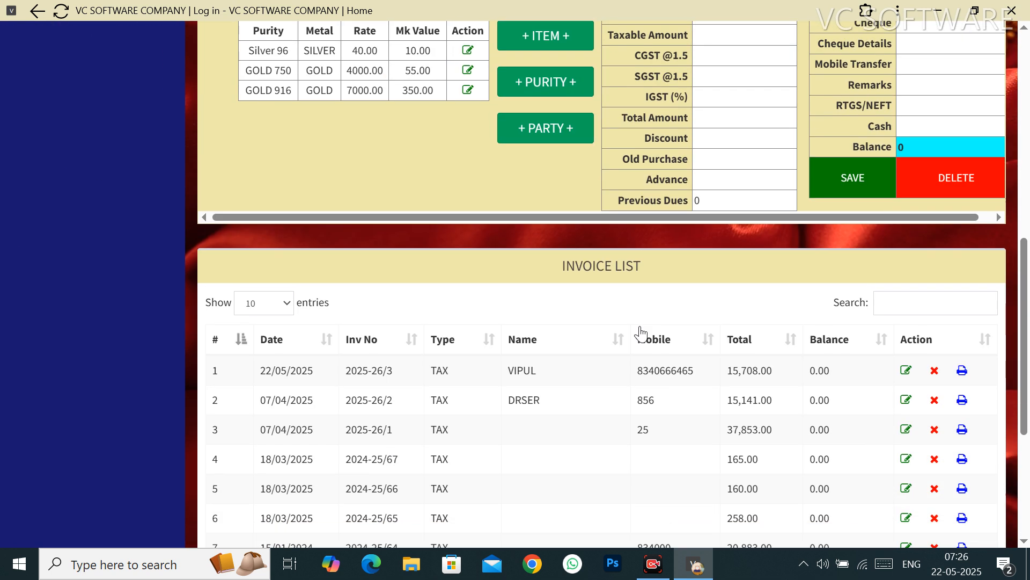
pyautogui.click(961, 371)
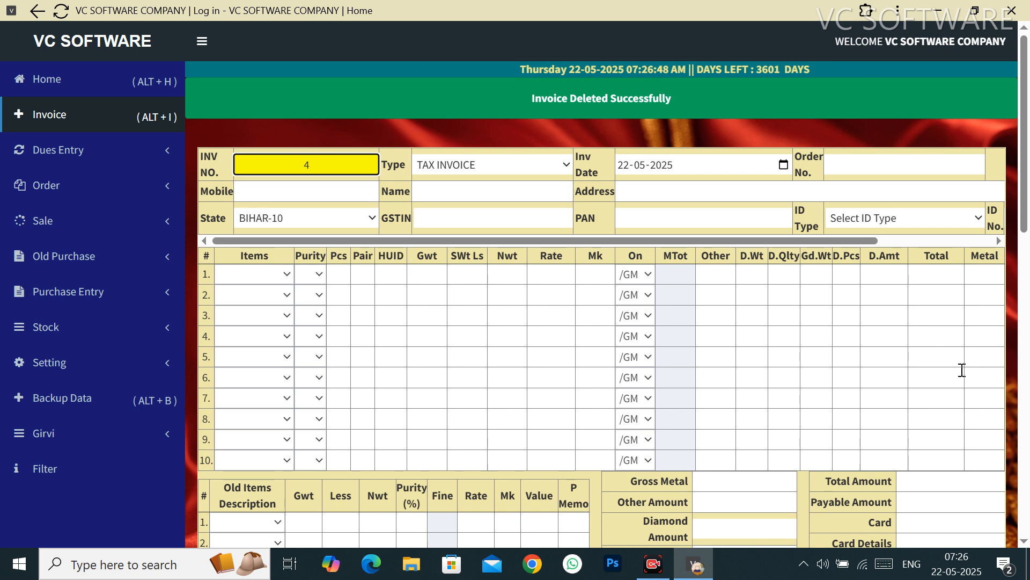
# Step: Change the new invoice 1's type to ESTIMATE, then expand the Sale section in the sidebar
pyautogui.click(521, 164)
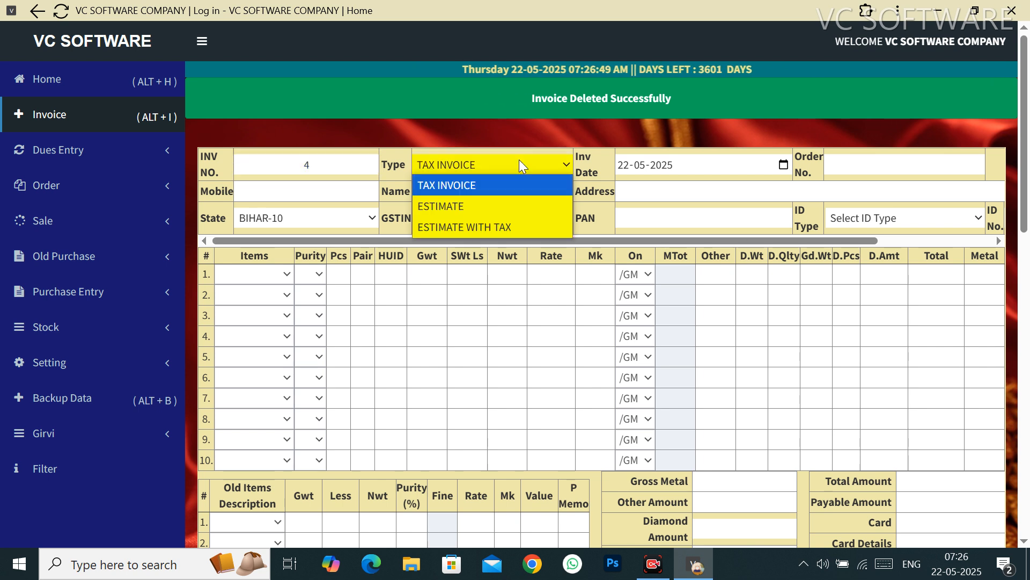
pyautogui.click(471, 203)
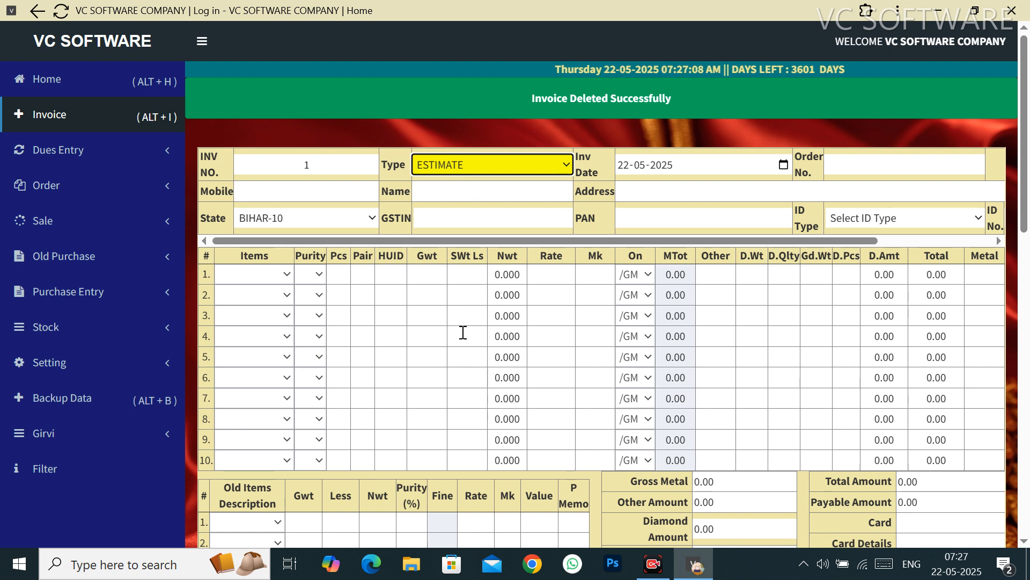
pyautogui.scroll(-3, 463, 332)
pyautogui.scroll(3, 463, 332)
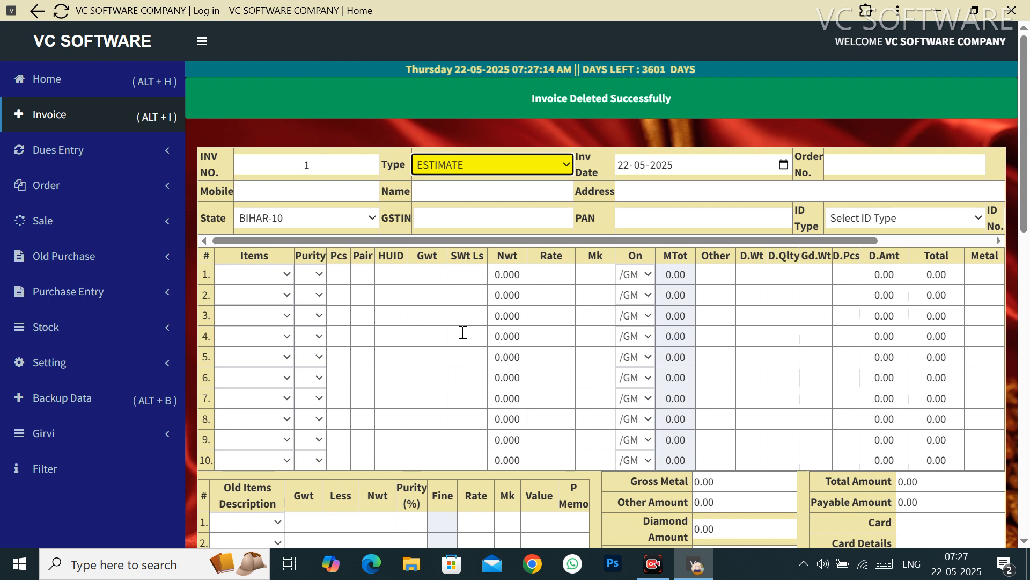
pyautogui.scroll(-1, 463, 332)
pyautogui.scroll(1, 405, 320)
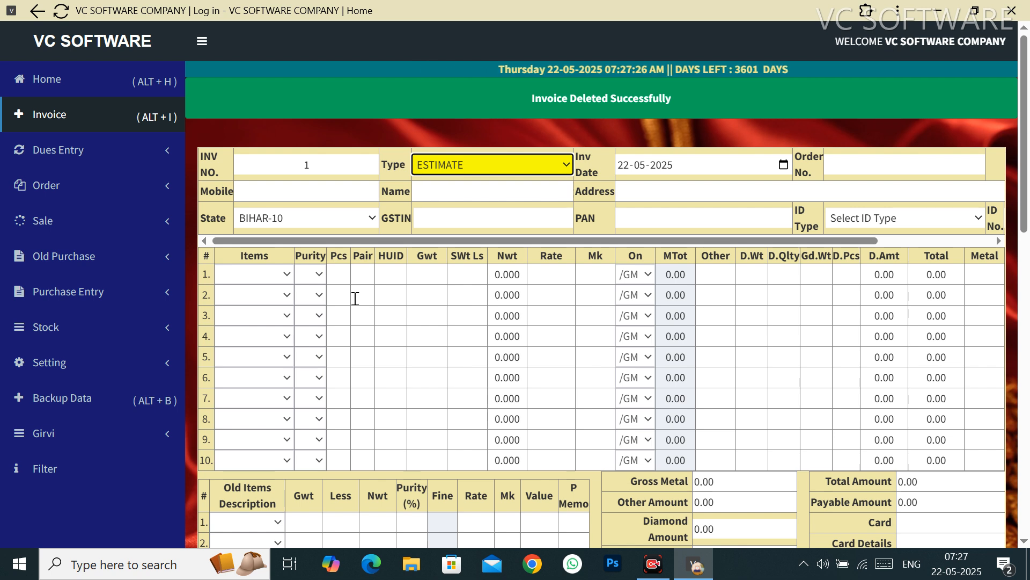
pyautogui.click(150, 223)
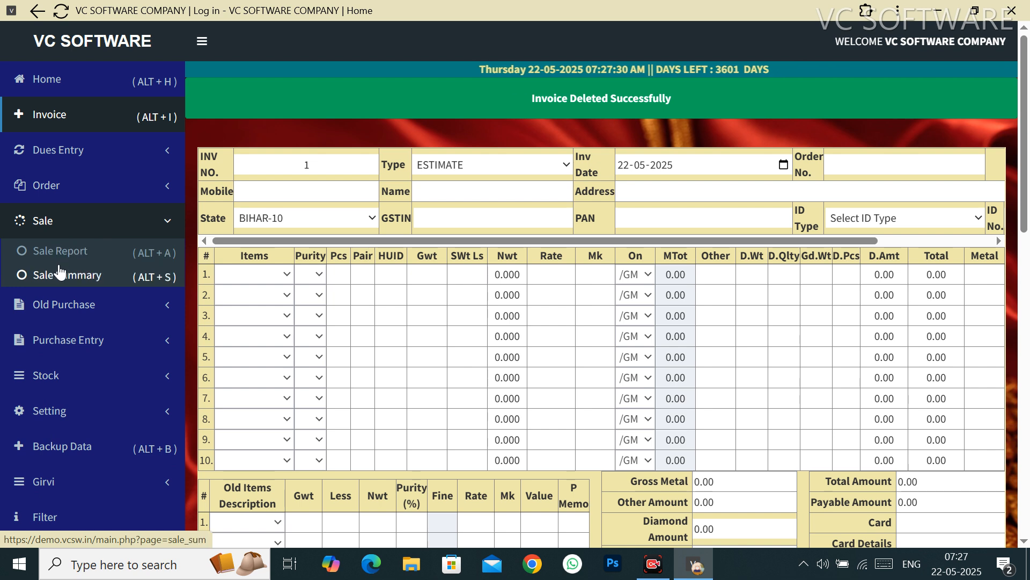
# Step: Show the Sale Report for TAX INVOICE, metal GOLD, purity GOLD 750, then return Home
pyautogui.click(72, 257)
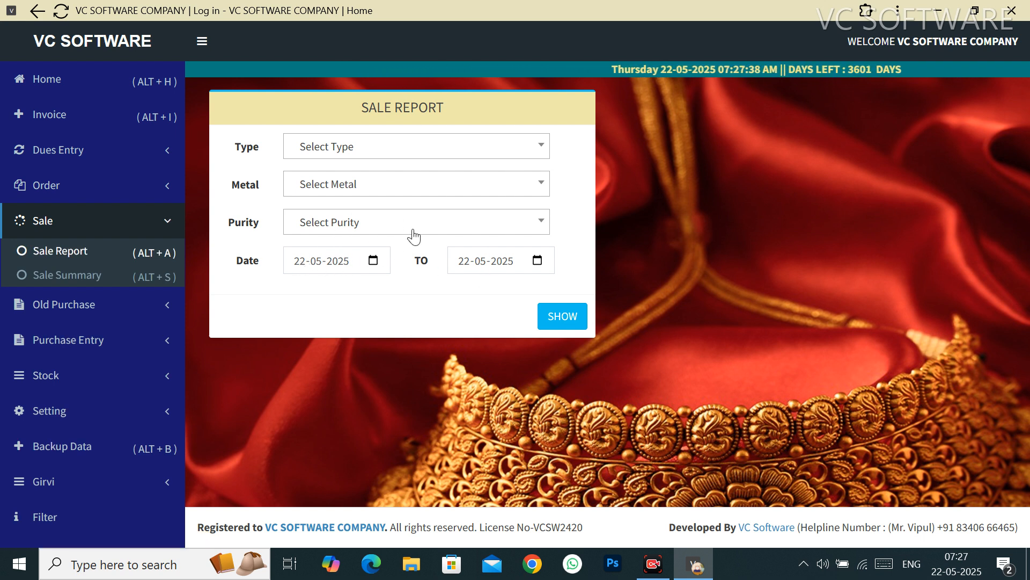
pyautogui.click(368, 152)
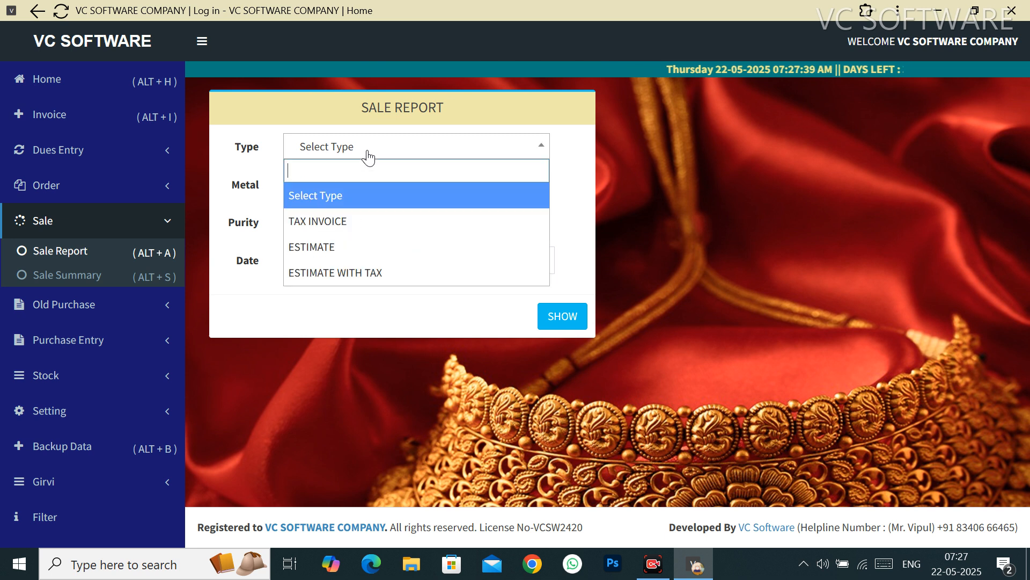
pyautogui.click(326, 226)
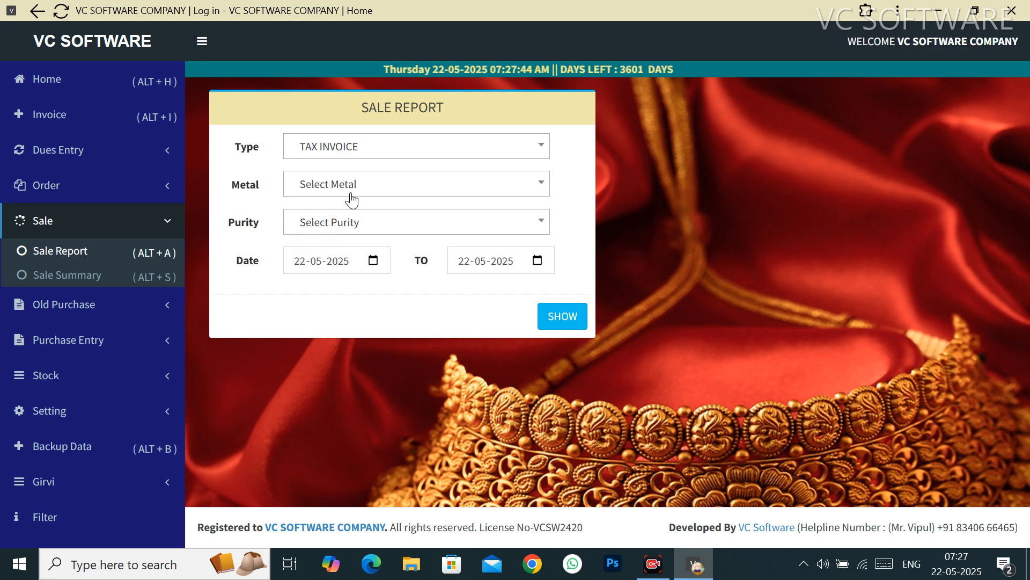
pyautogui.click(356, 189)
pyautogui.click(306, 264)
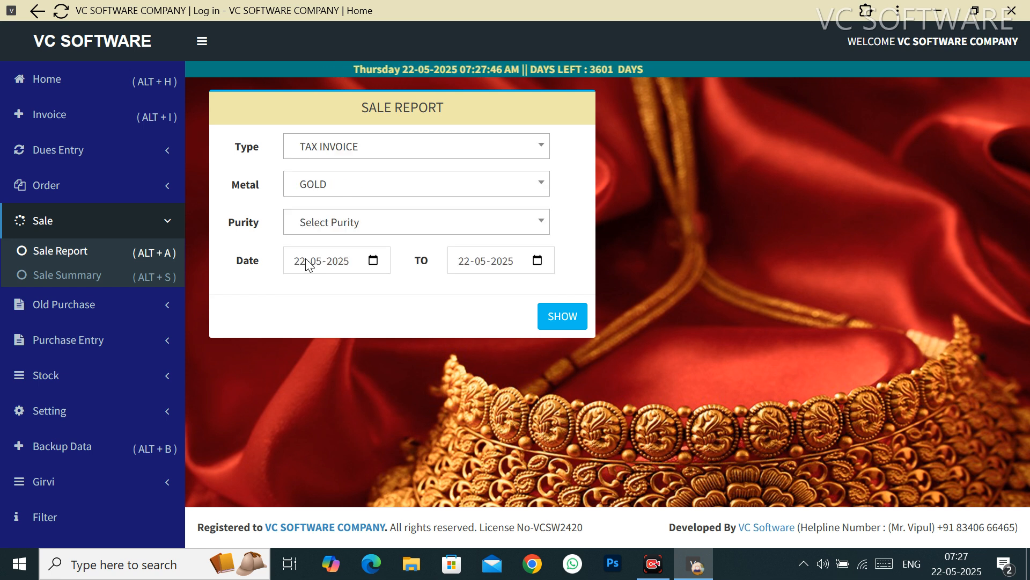
pyautogui.click(368, 225)
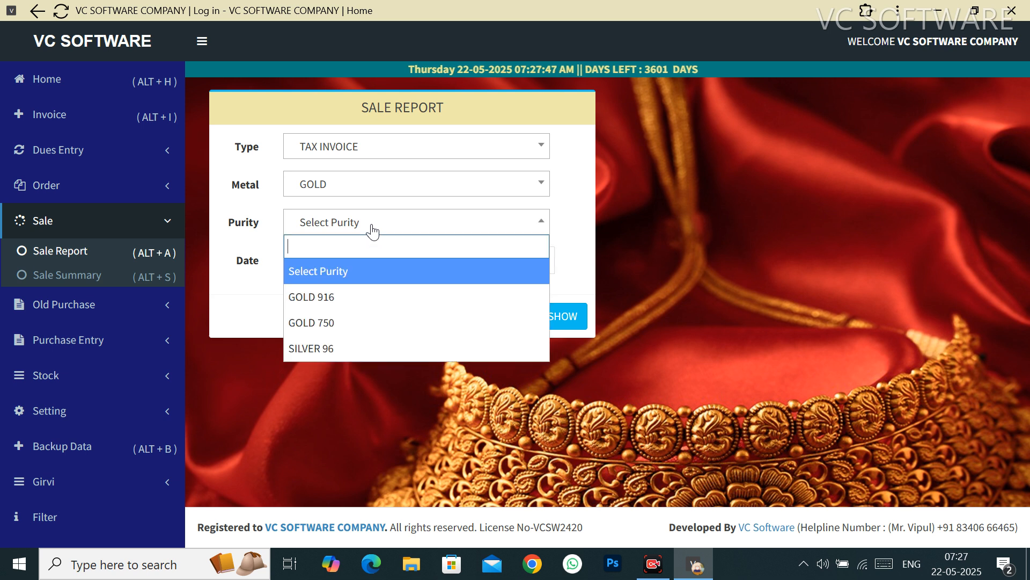
pyautogui.click(323, 322)
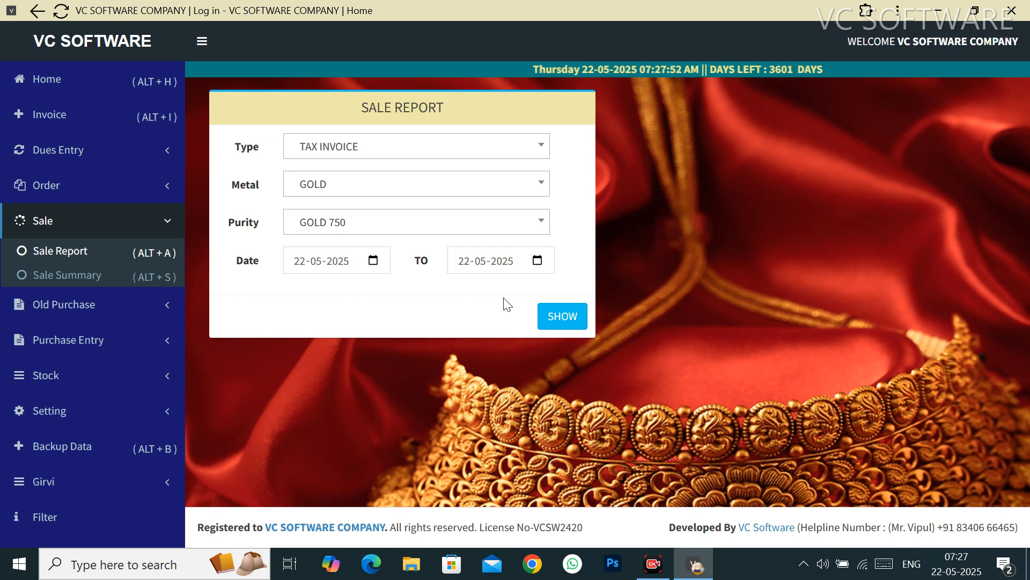
pyautogui.click(552, 323)
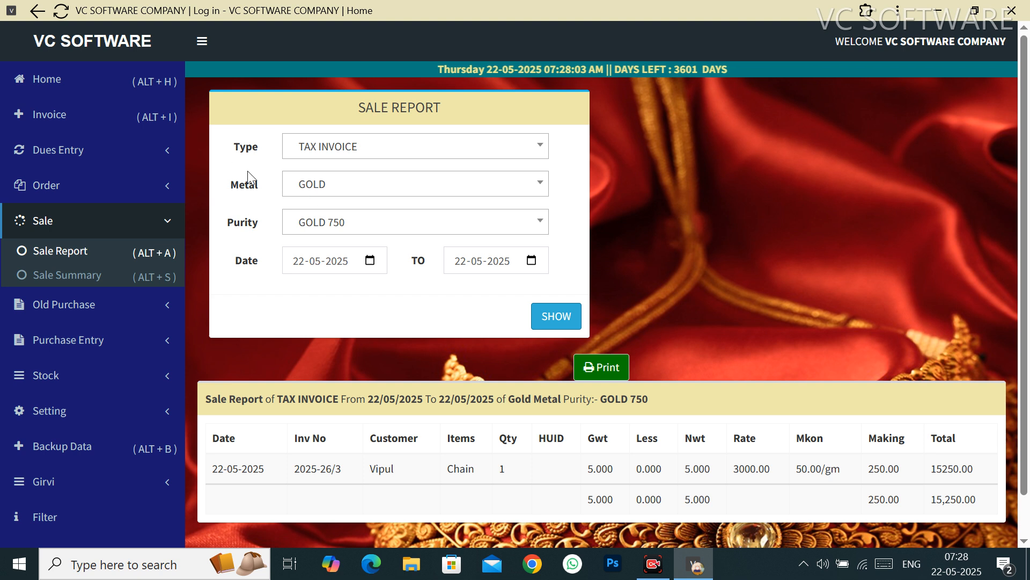
pyautogui.click(106, 94)
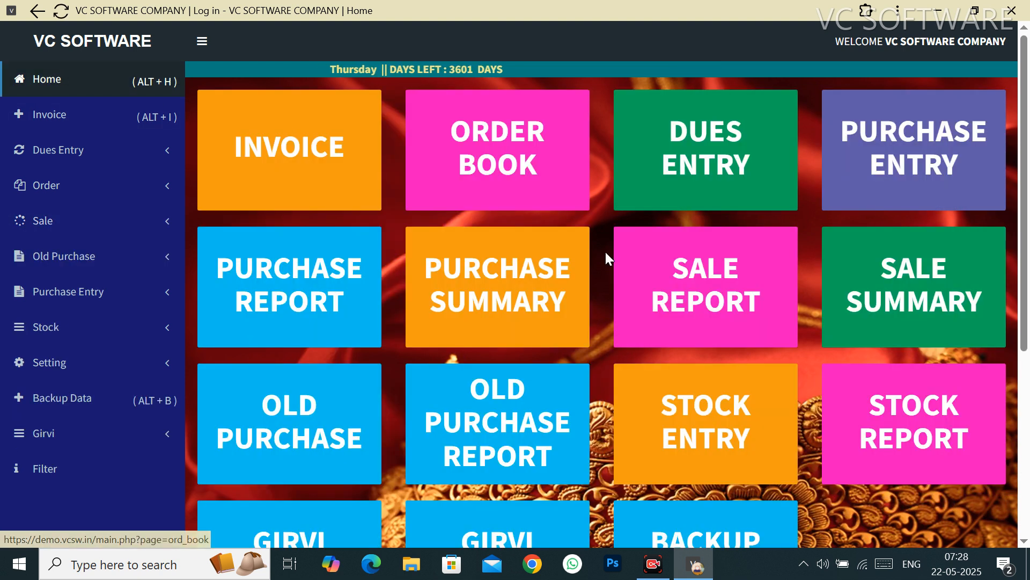